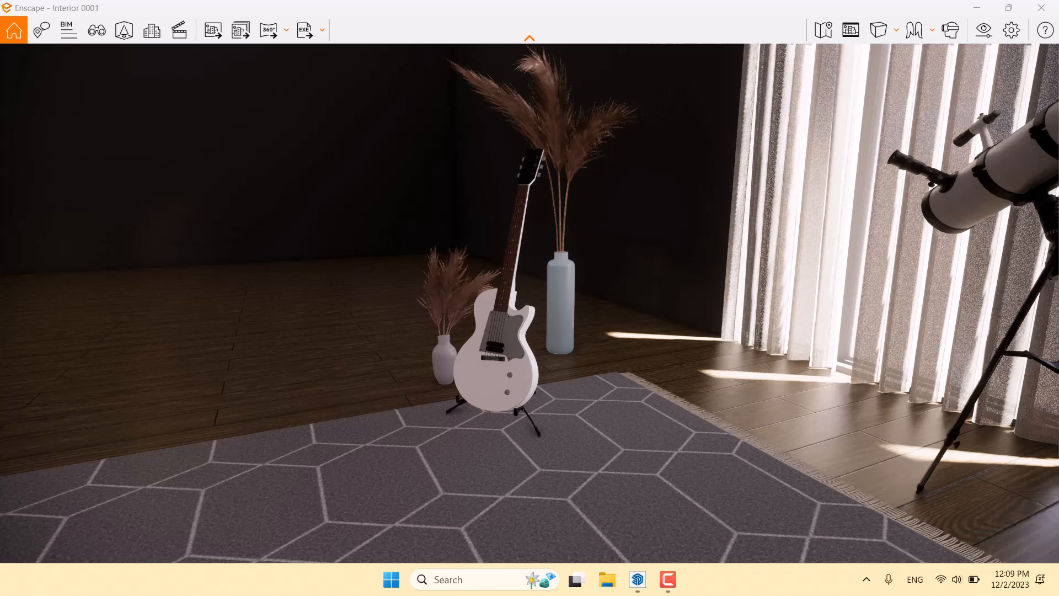
right_click(437, 251)
scroll(445, 254, up, 5)
click(541, 306)
right_drag(541, 305, 588, 305)
scroll(483, 305, down, 5)
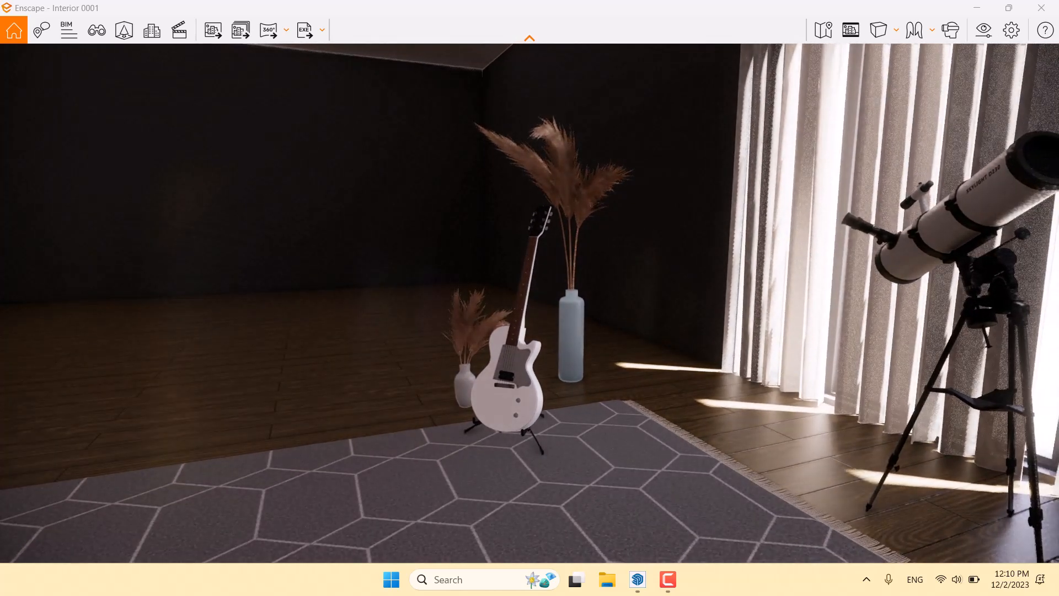
- Load the saved view Shot 1 of the Interior 0001 project and leave view management
click(94, 34)
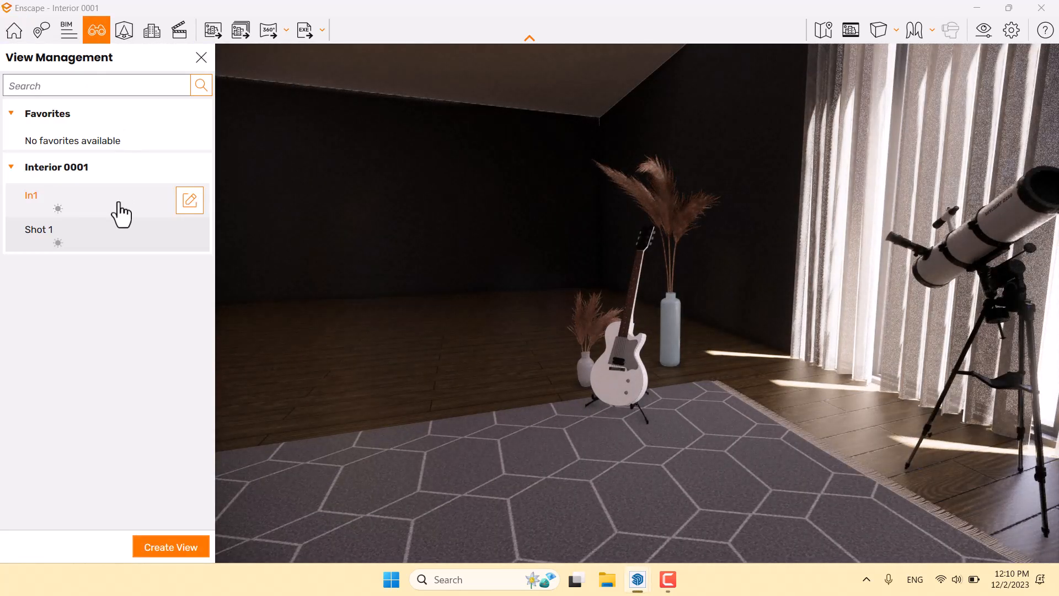
click(55, 232)
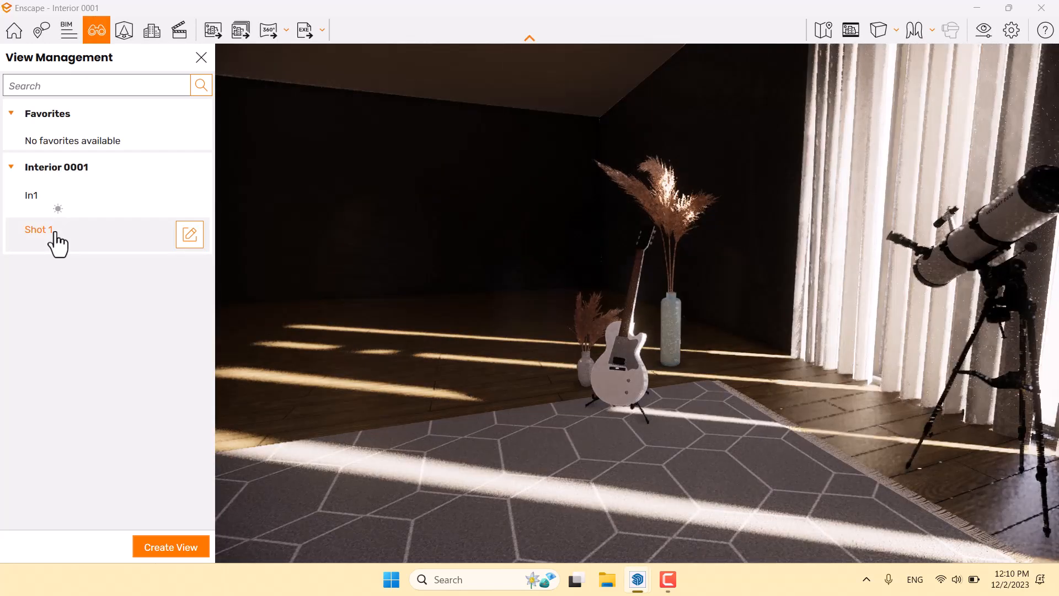
click(201, 59)
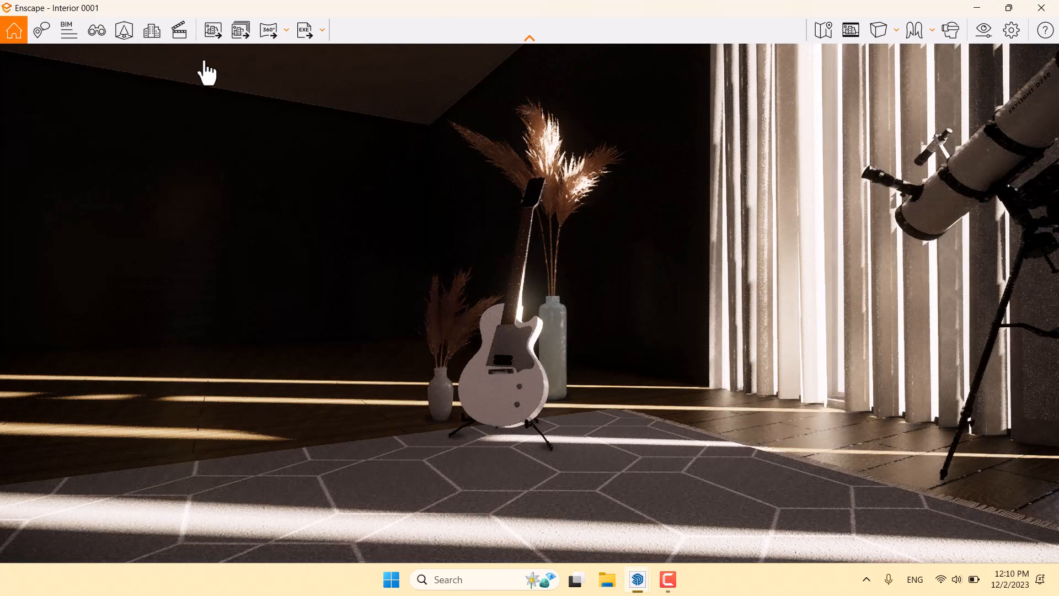
- Examine the custom image output resolution in the visual settings
click(990, 35)
click(543, 73)
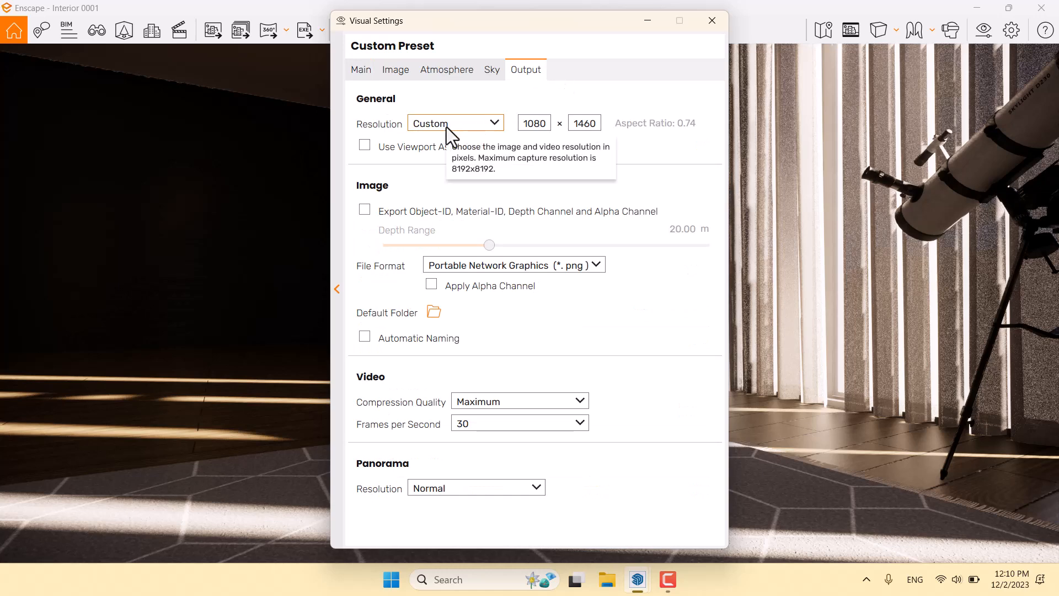
drag(522, 124, 587, 124)
click(599, 124)
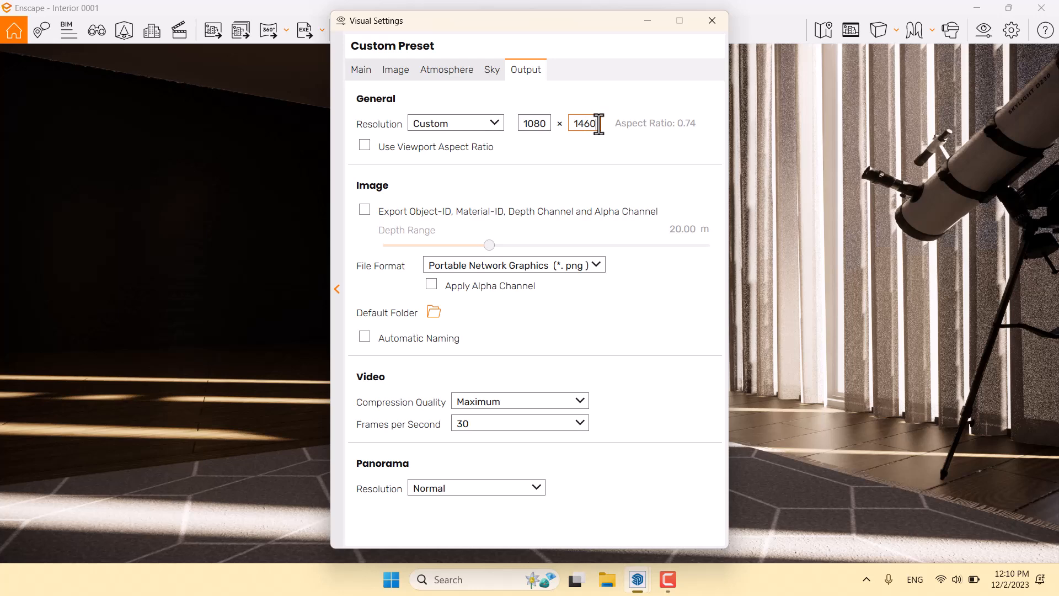
click(712, 21)
- Turn on the safe frame for the output format and set the camera's horizontal field of view to 34°
click(858, 36)
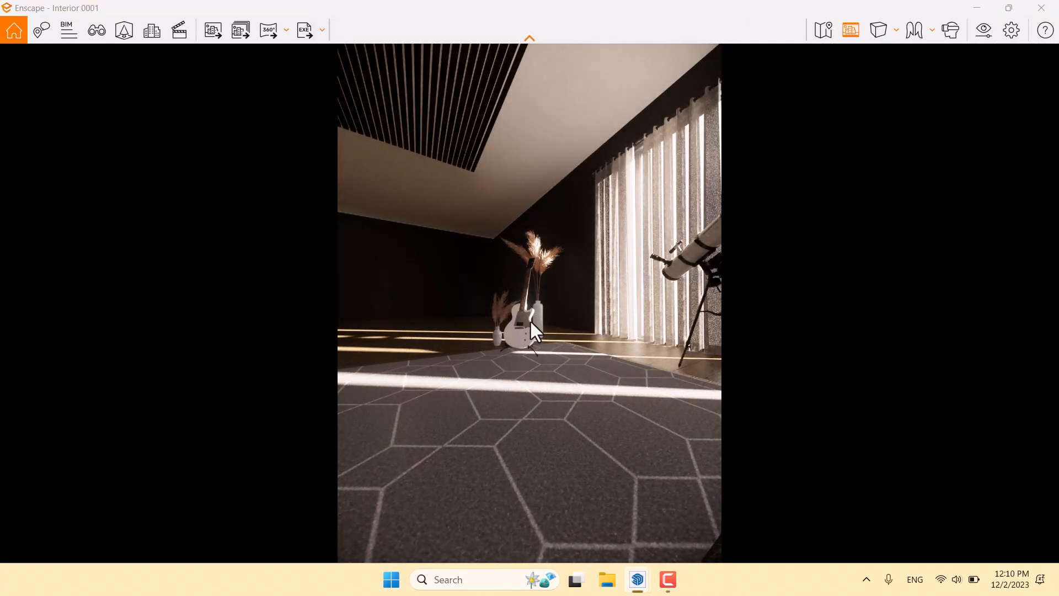
click(972, 39)
drag(534, 18, 213, 16)
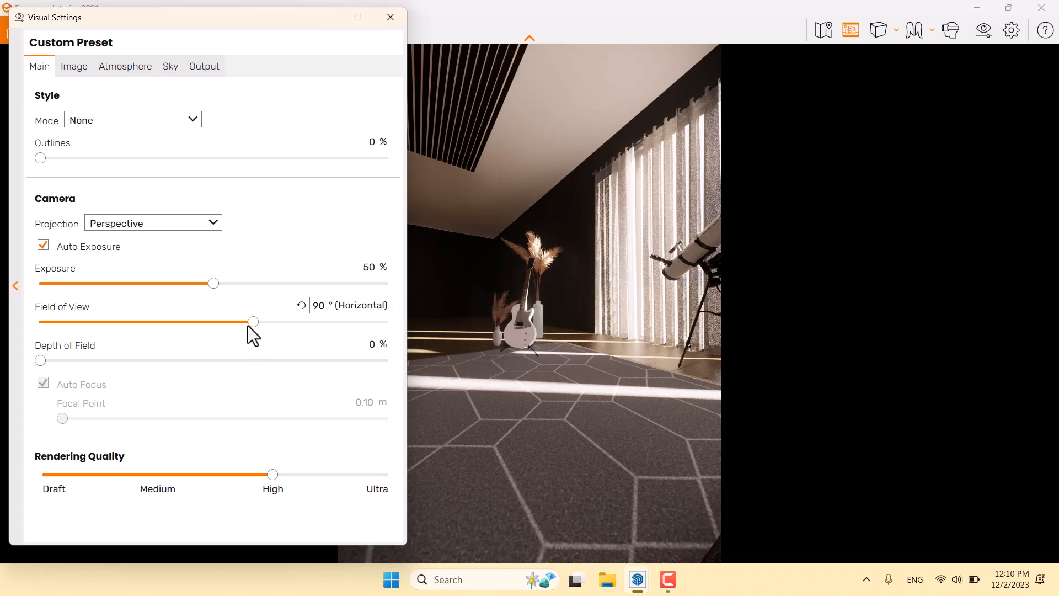
drag(253, 322, 103, 324)
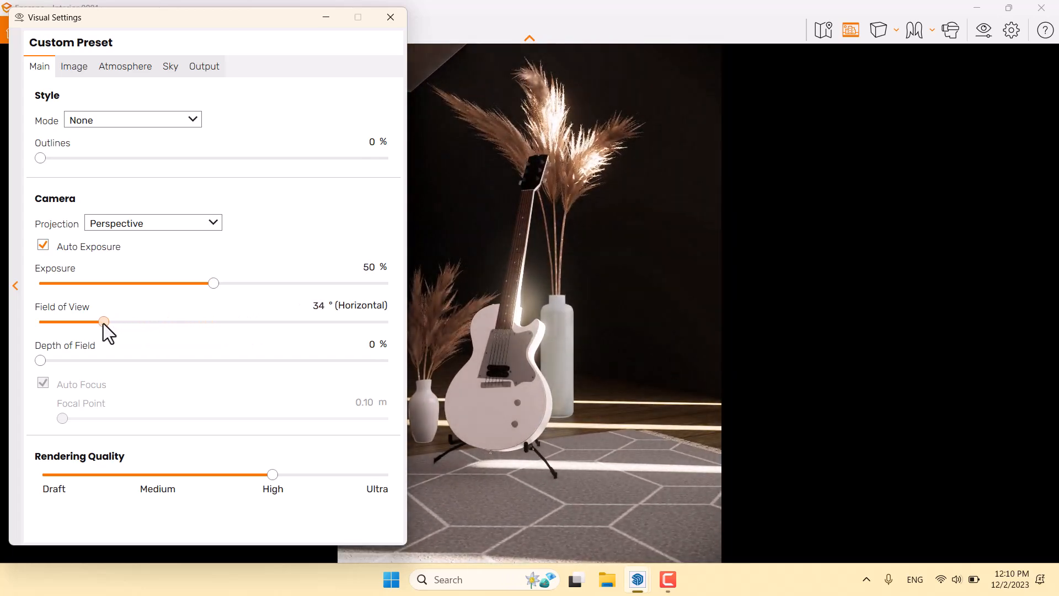
click(320, 306)
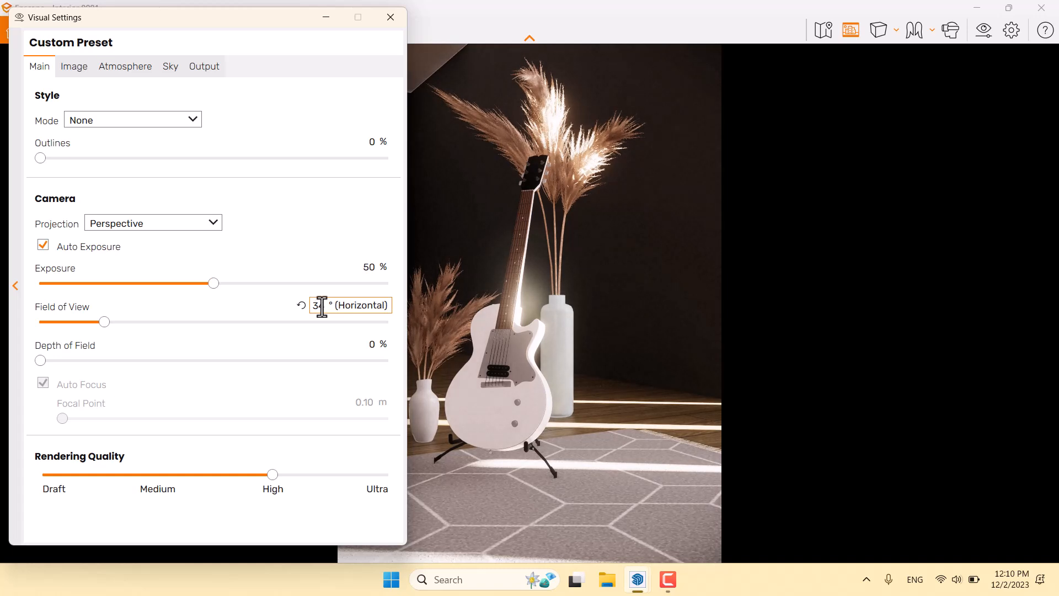
- Set the depth of field to 10 % with auto focus off and a manual focal point of 1.90 m
drag(40, 360, 77, 361)
click(43, 382)
drag(263, 419, 199, 423)
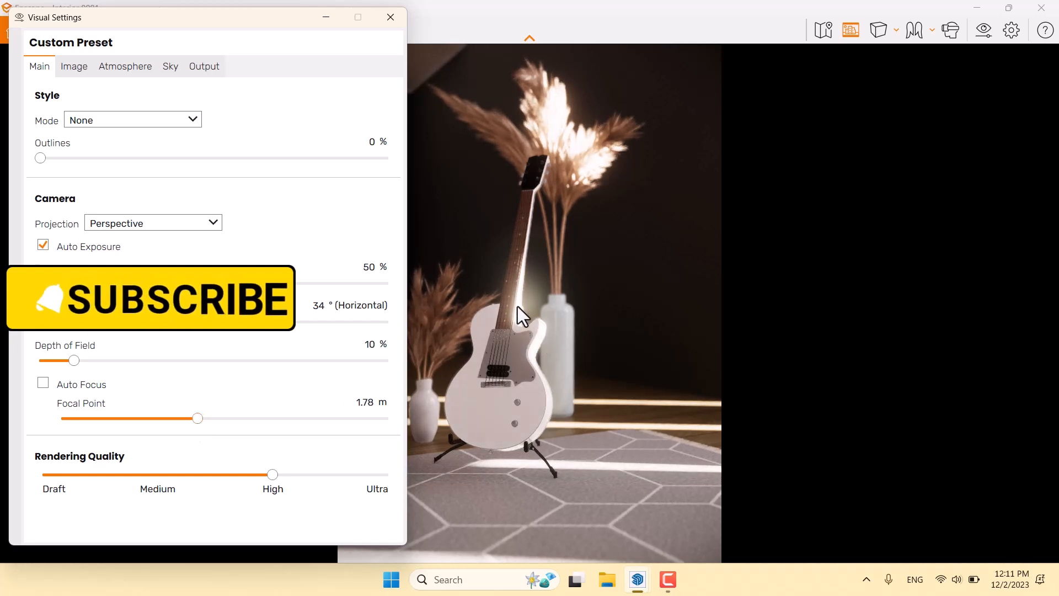
drag(197, 420, 200, 421)
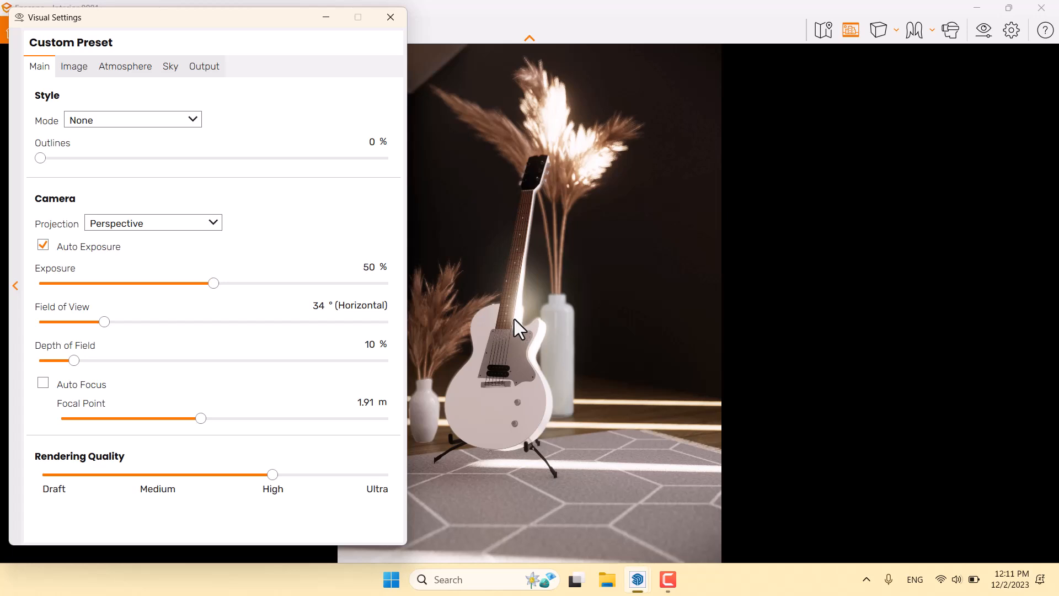
click(368, 401)
text(1.90)
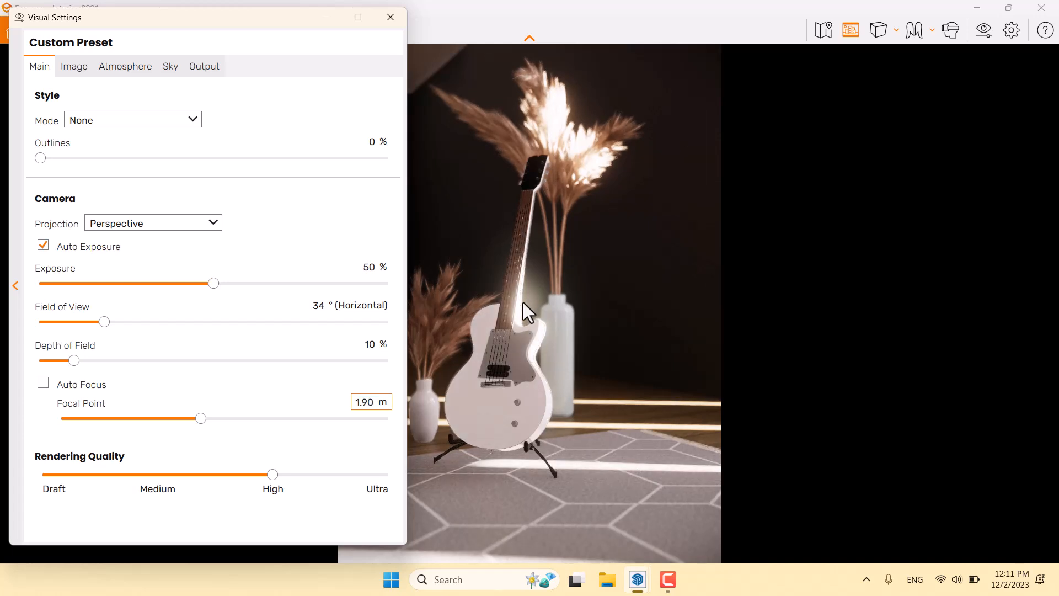
- Increase the camera's depth of field to 12 %
drag(77, 359, 88, 359)
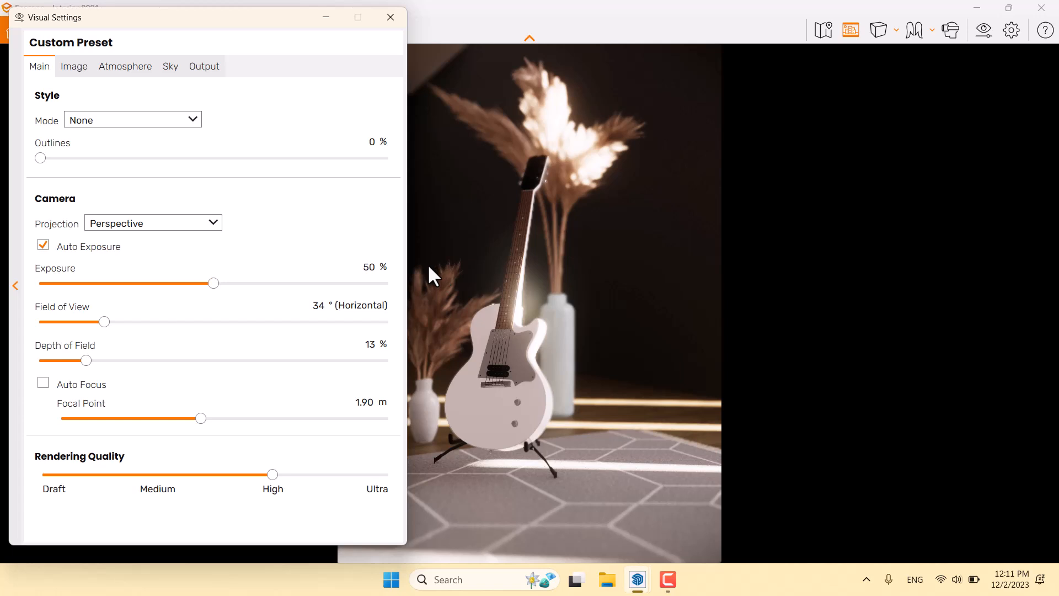
double_click(370, 348)
key(BackSpace)
key(Return)
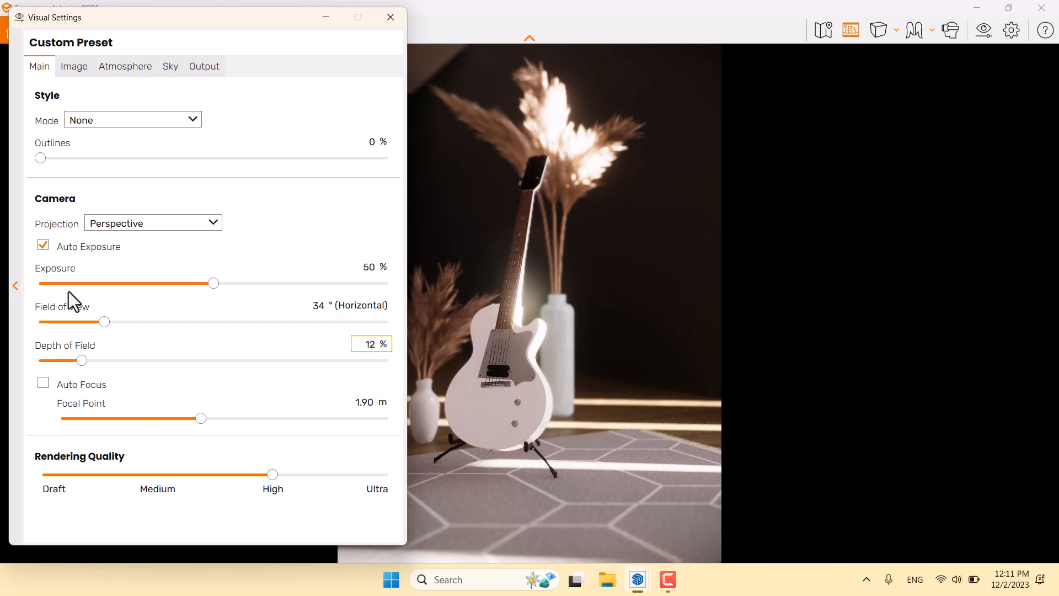
- Try an exposure of 64 % without auto exposure, turn auto exposure back on, and set the exposure to 58 %
click(43, 246)
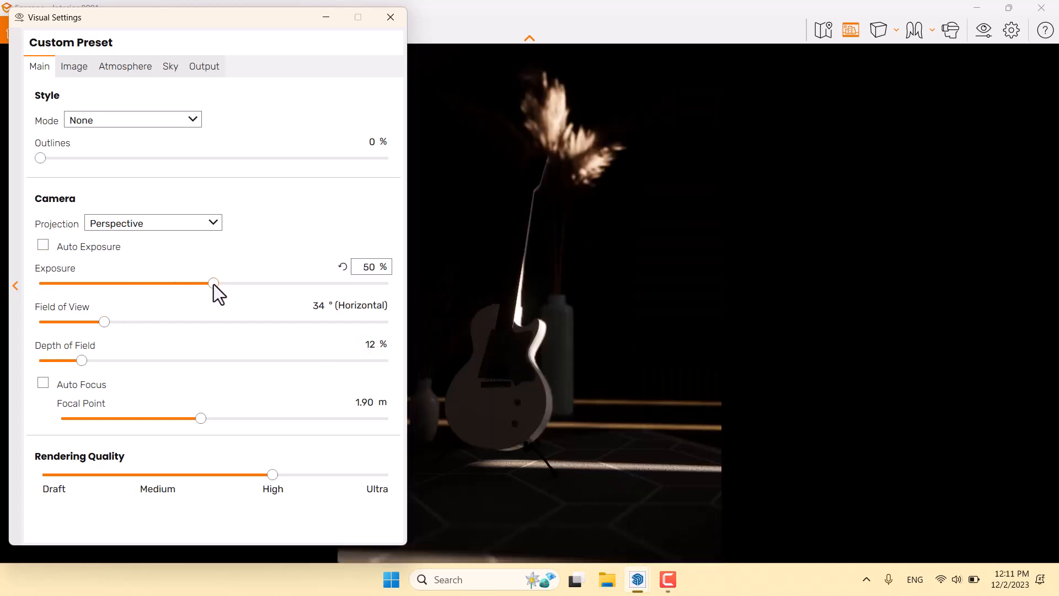
drag(213, 284, 262, 284)
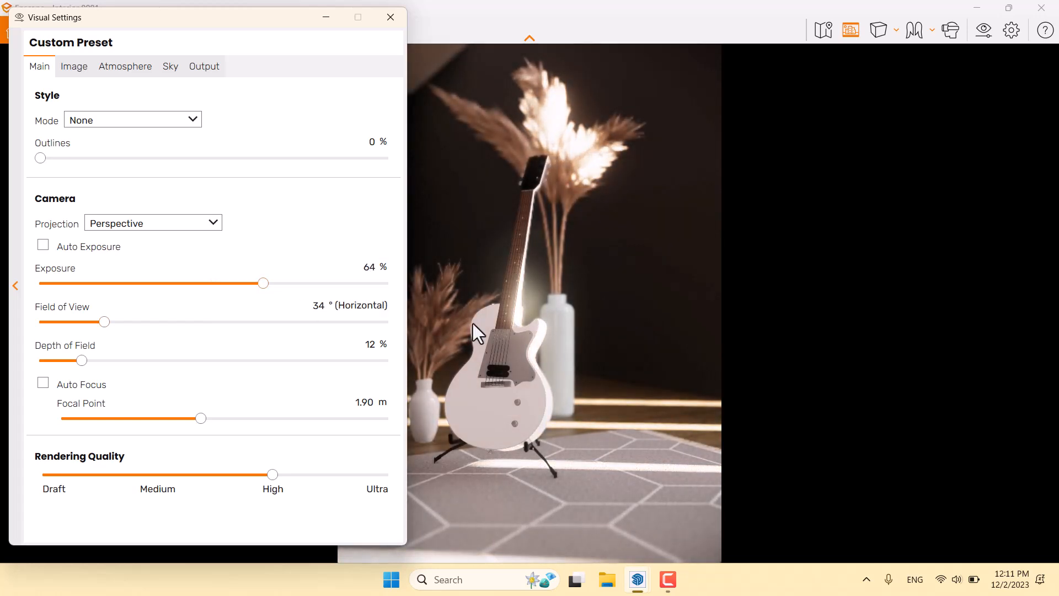
click(80, 246)
drag(265, 285, 240, 285)
double_click(368, 267)
text(58)
key(Return)
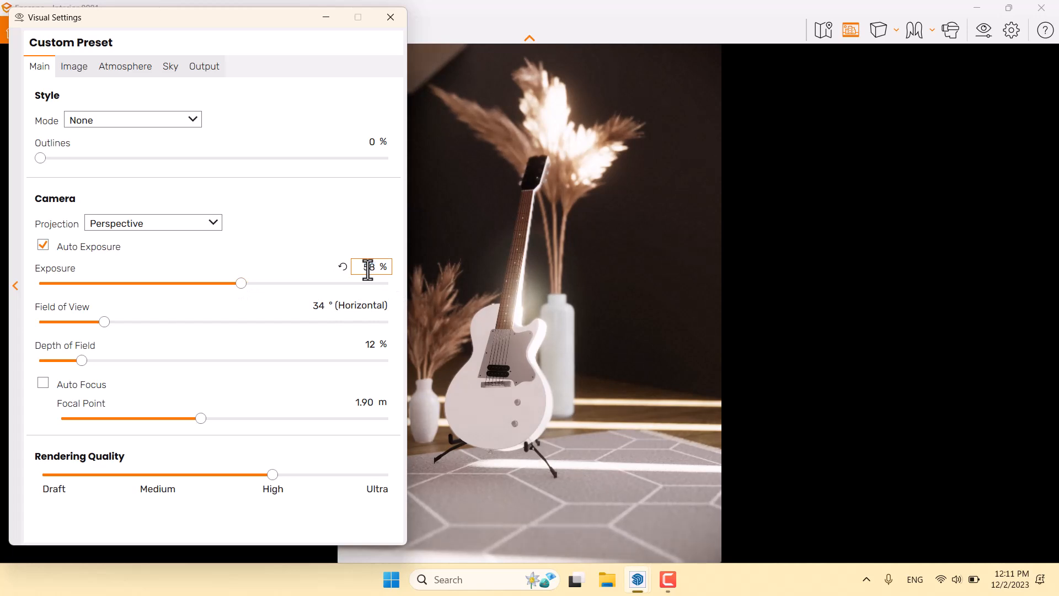
- Set the saturation in the image corrections to 110 %
click(78, 68)
drag(213, 236, 232, 238)
click(368, 219)
text(110)
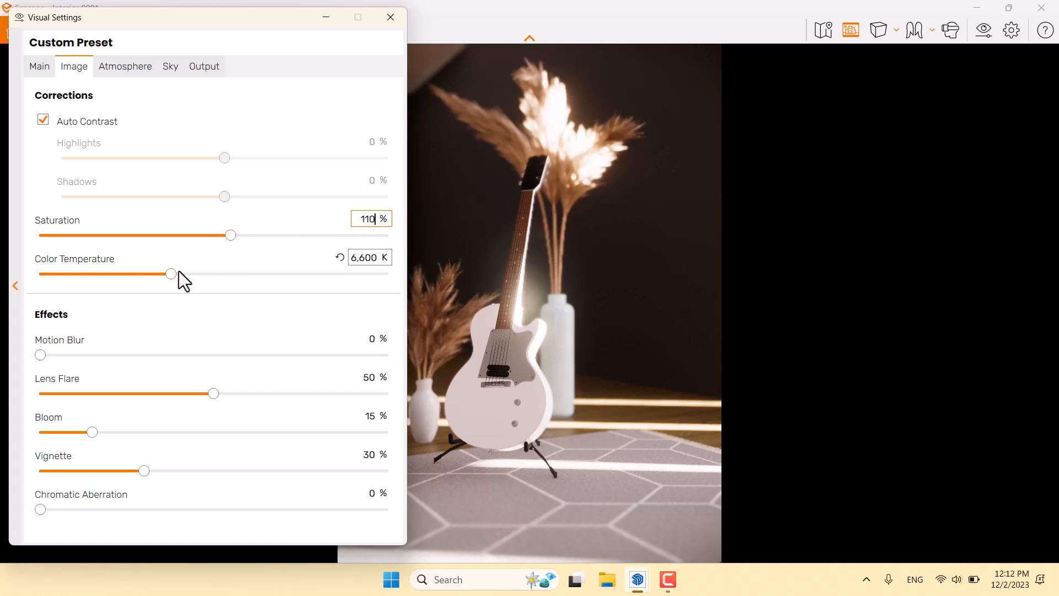
- Warm up the image by setting the color temperature to 4,600 K
drag(173, 274, 120, 269)
click(365, 258)
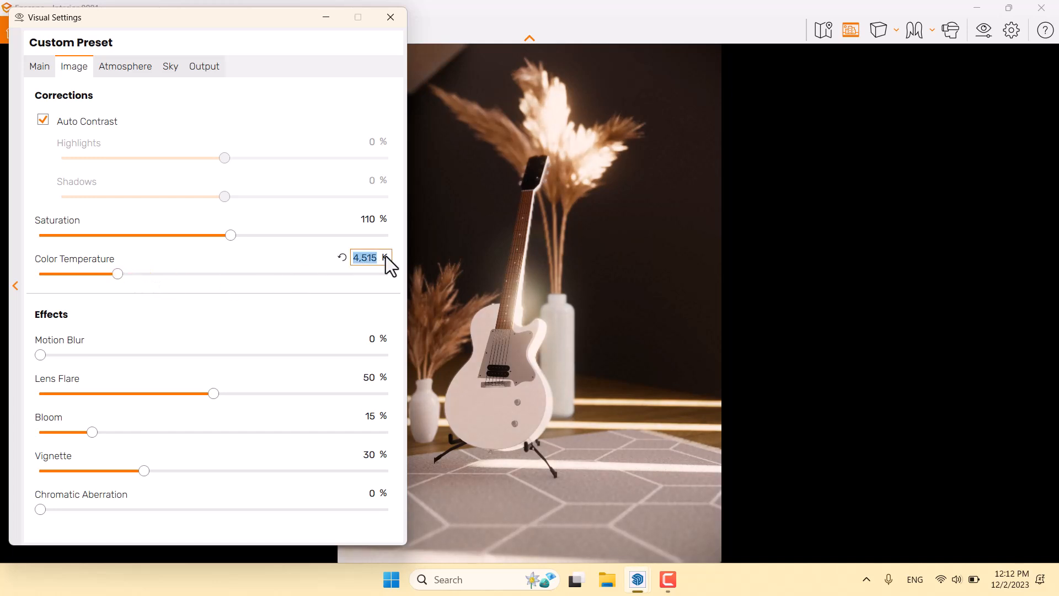
text(4600)
key(Return)
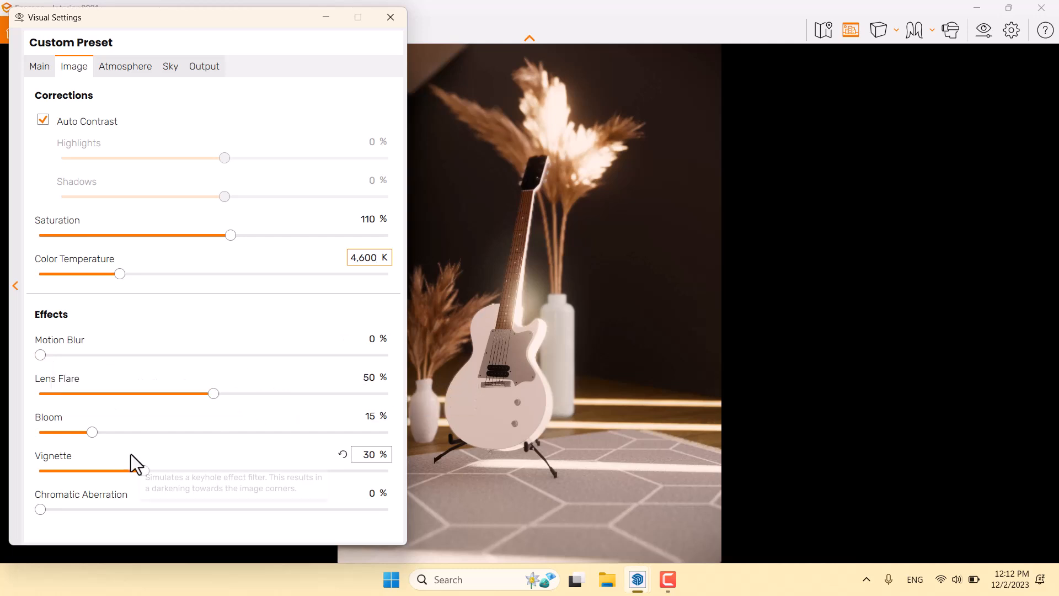
- Set the bloom effect to 8 % and the lens flare to 34 %, trying stronger values of each first
drag(94, 433, 160, 432)
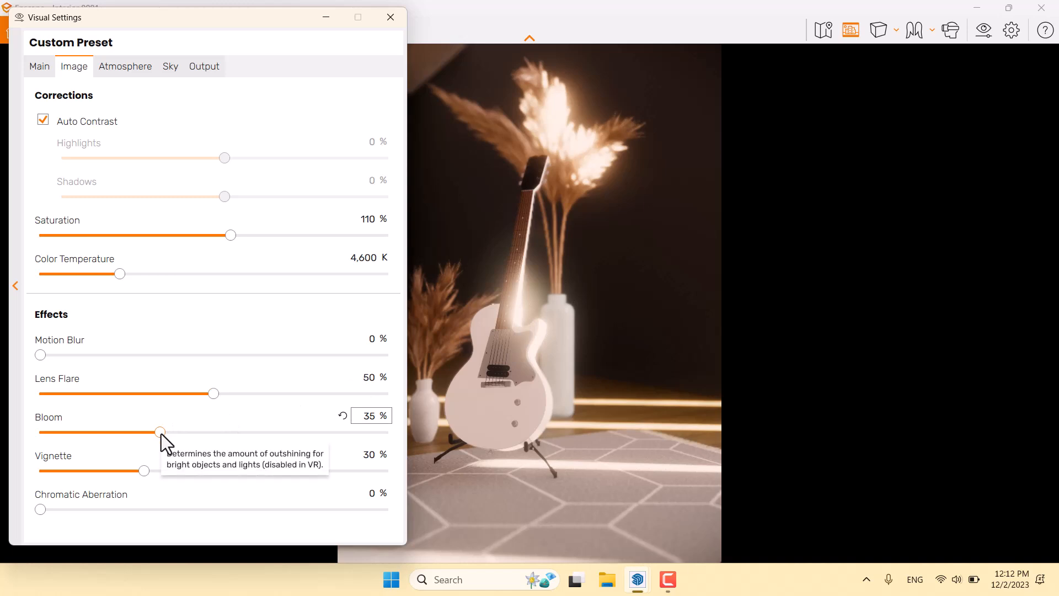
drag(160, 432, 75, 435)
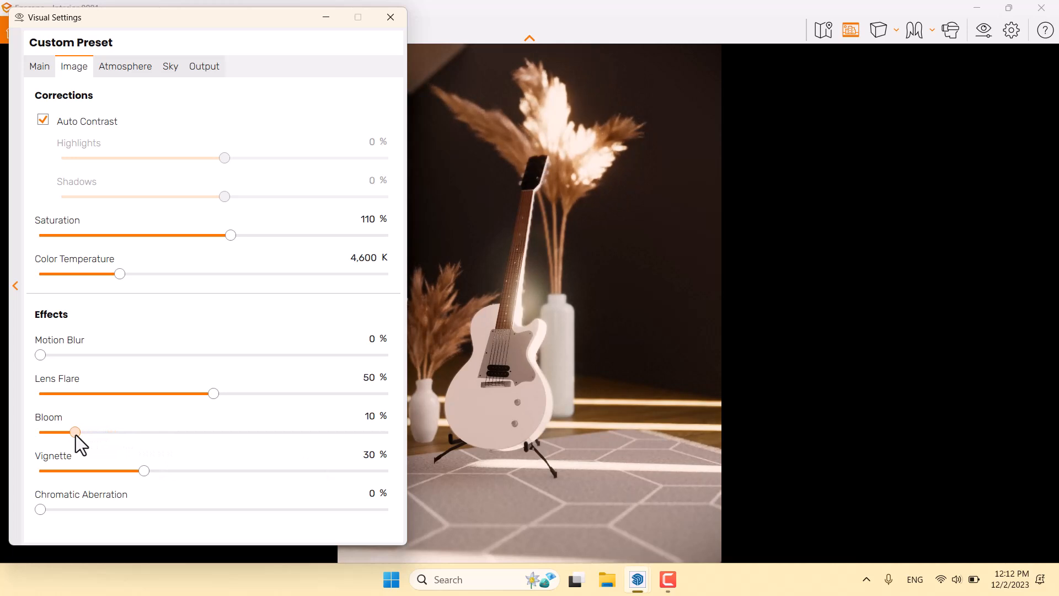
text(8)
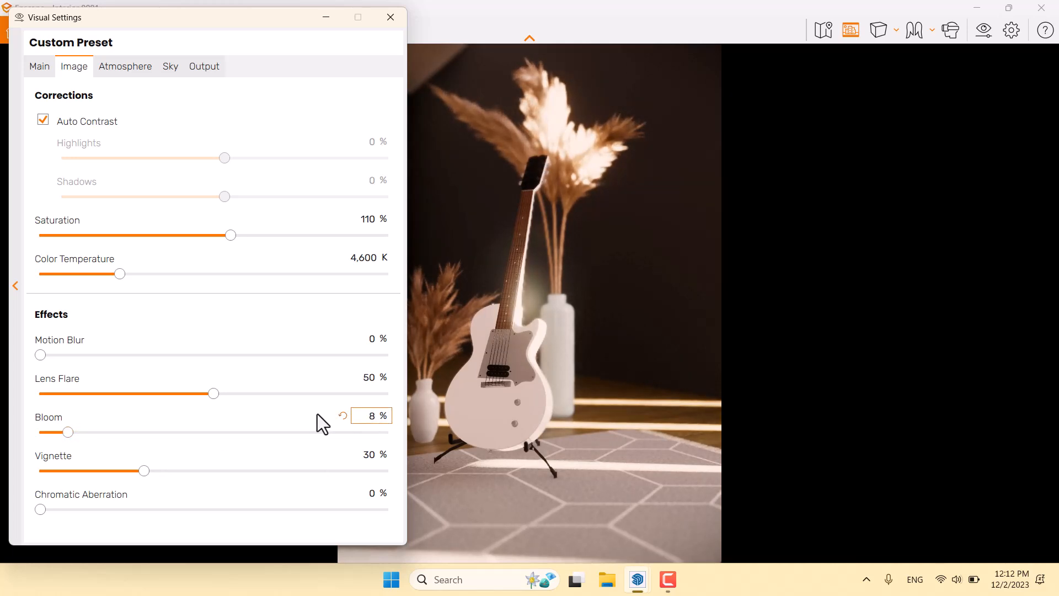
drag(216, 395, 434, 375)
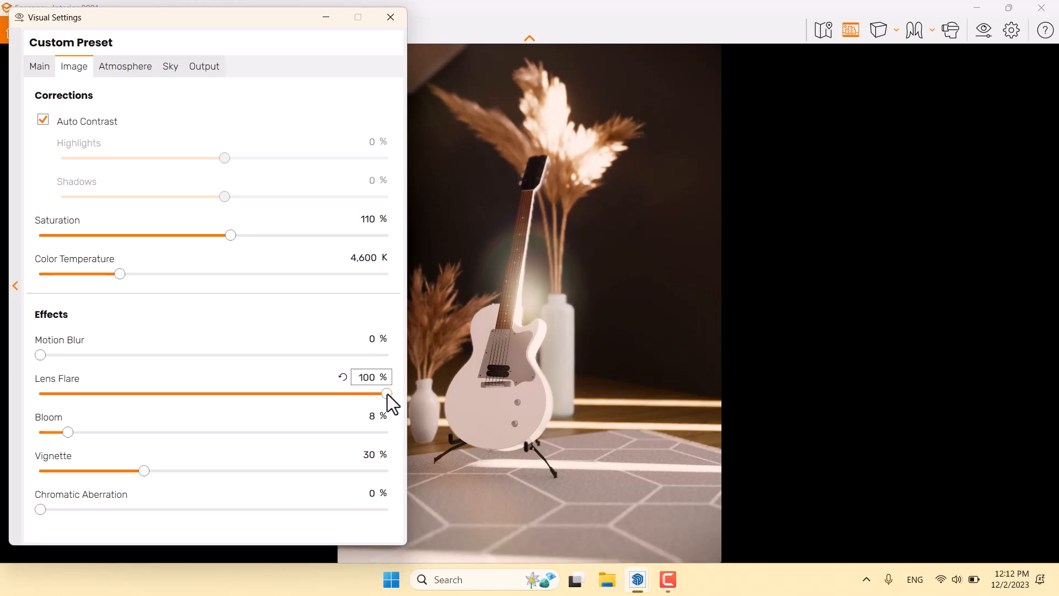
drag(387, 395, 153, 402)
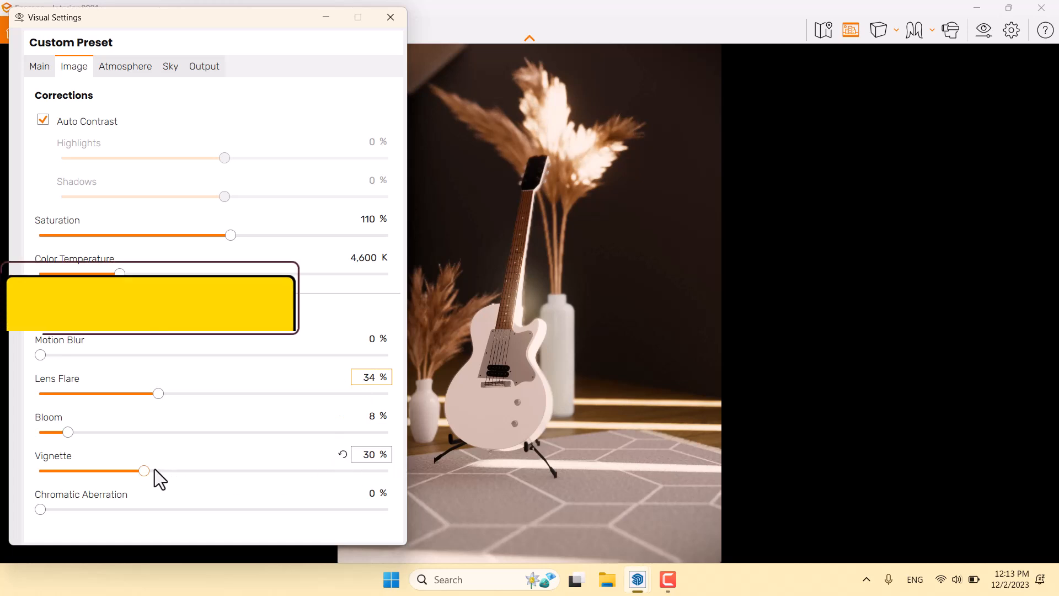
- Darken the image corners by setting the vignette to 72 %
drag(146, 471, 282, 470)
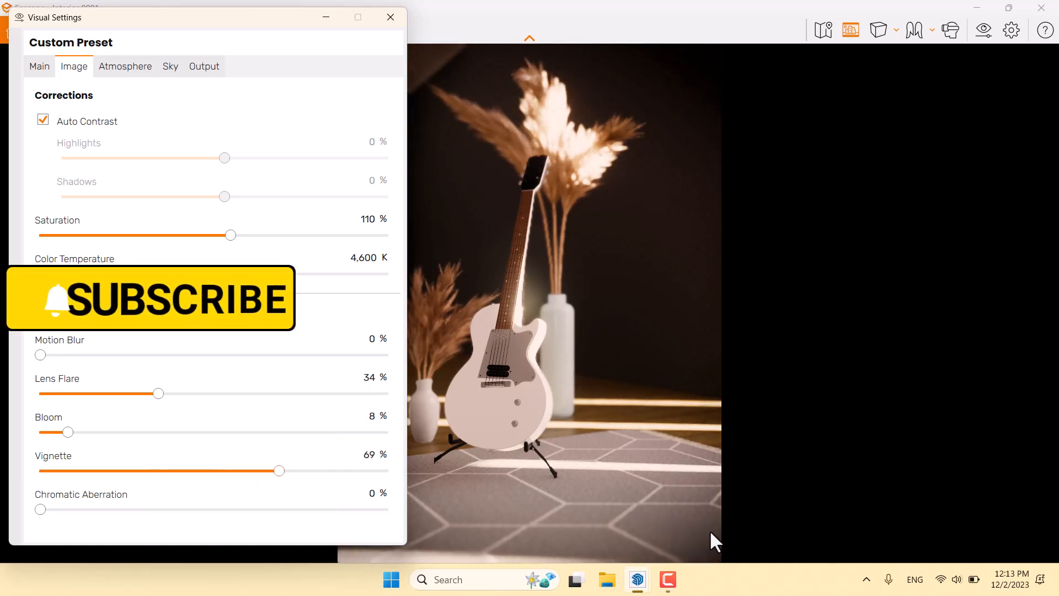
click(378, 454)
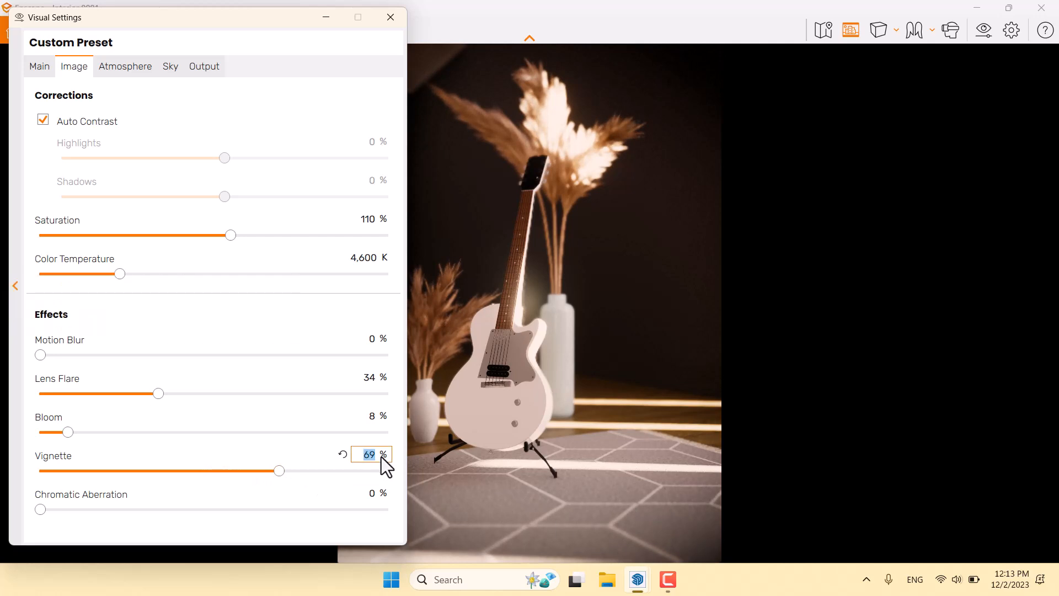
text(72)
key(Return)
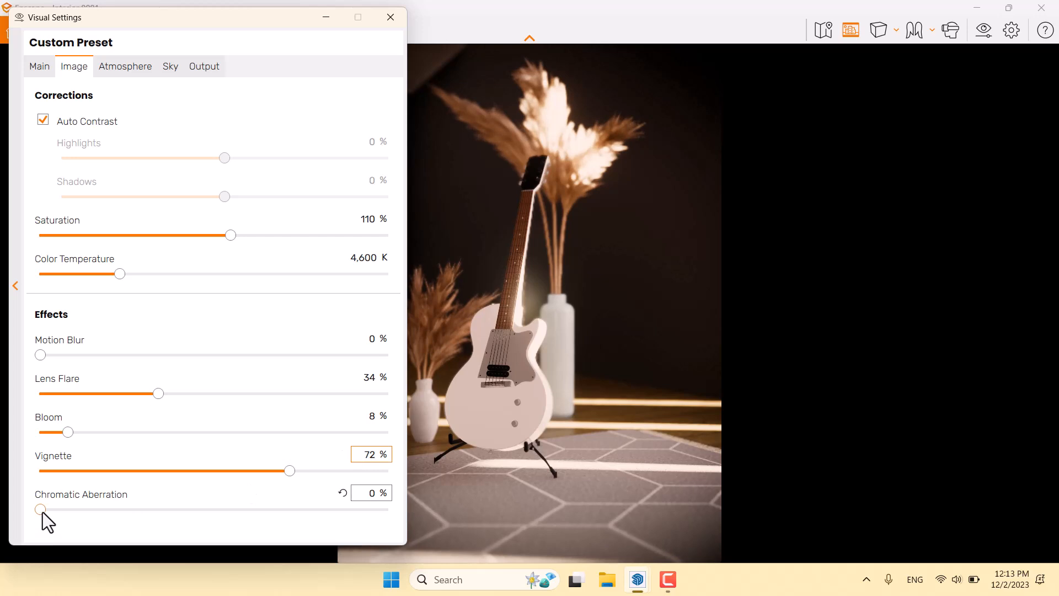
- Try a chromatic aberration of 91 % and set it back to 0 %
drag(83, 513, 337, 496)
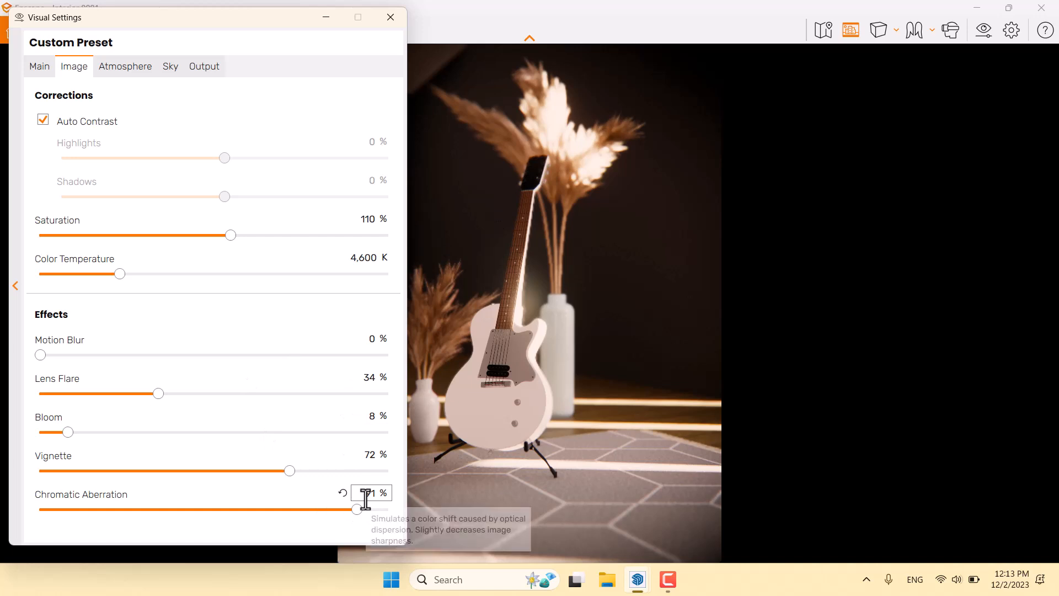
click(366, 496)
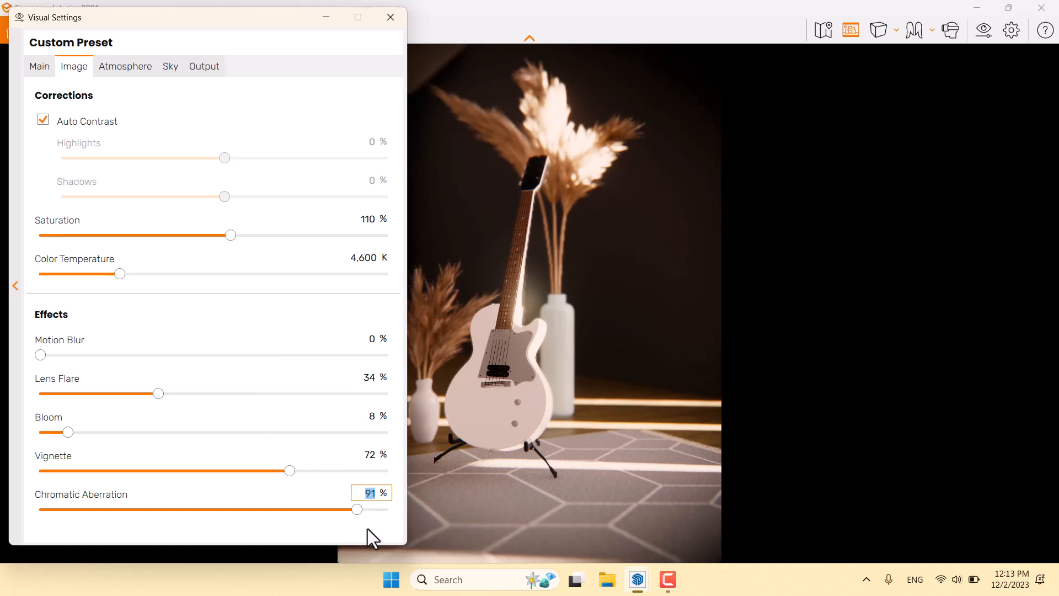
text(0)
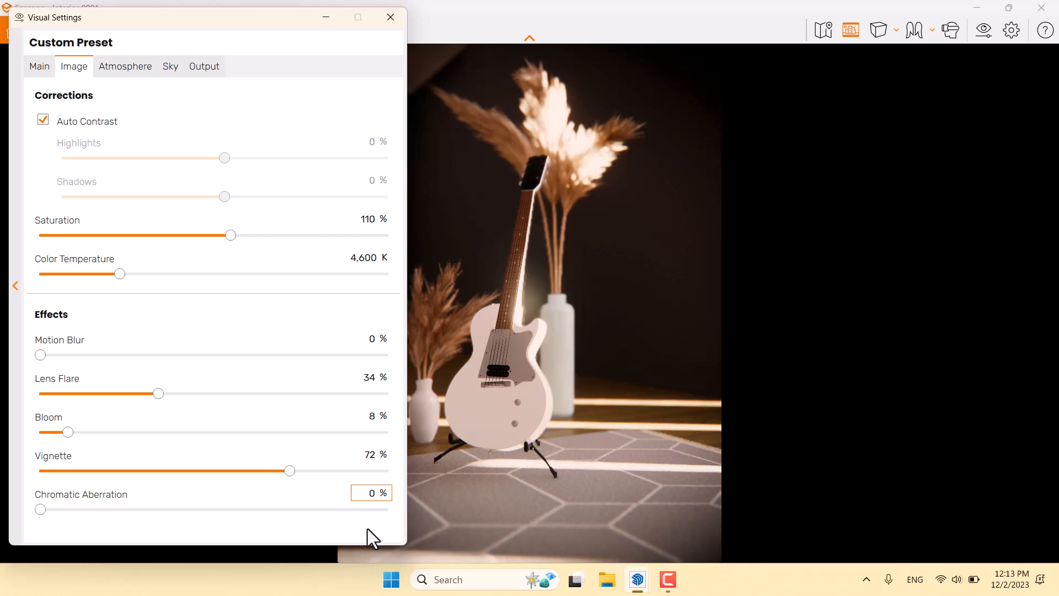
- Set the sun brightness to 66 %, trying 152 % and 11 % first
click(134, 71)
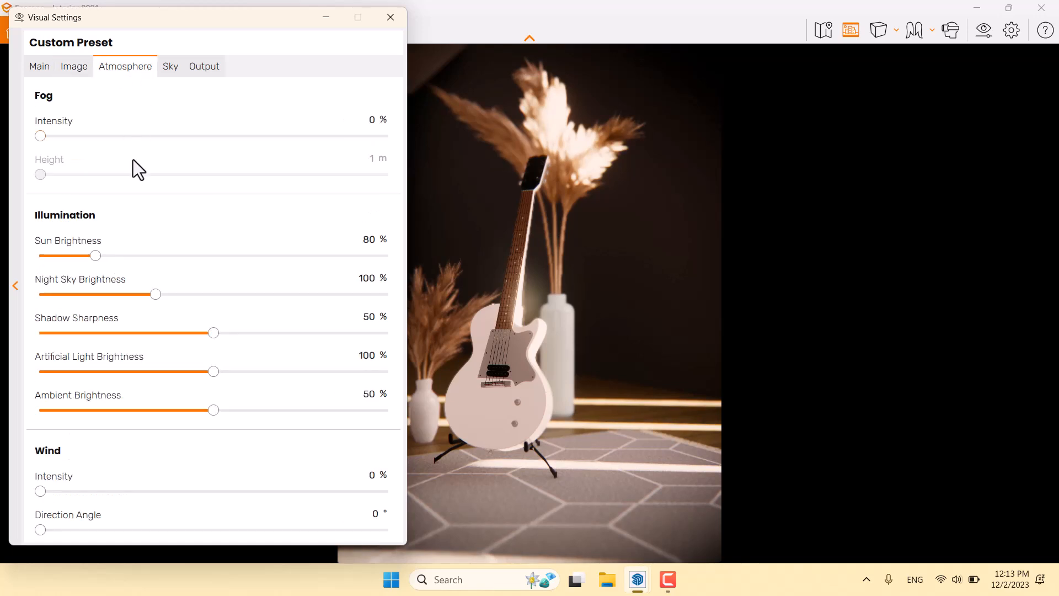
drag(98, 256, 147, 257)
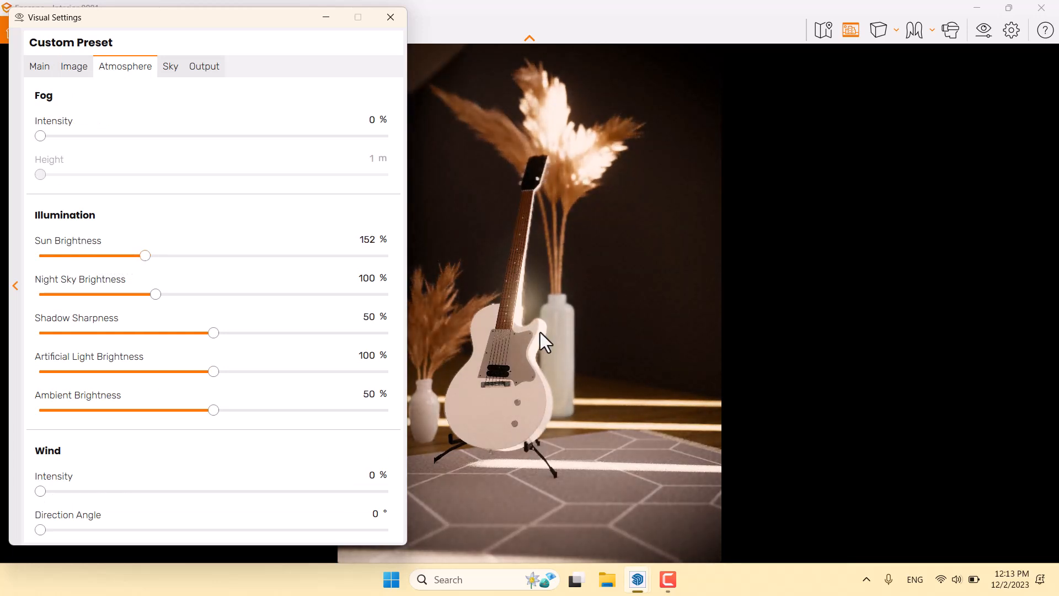
drag(147, 257, 48, 257)
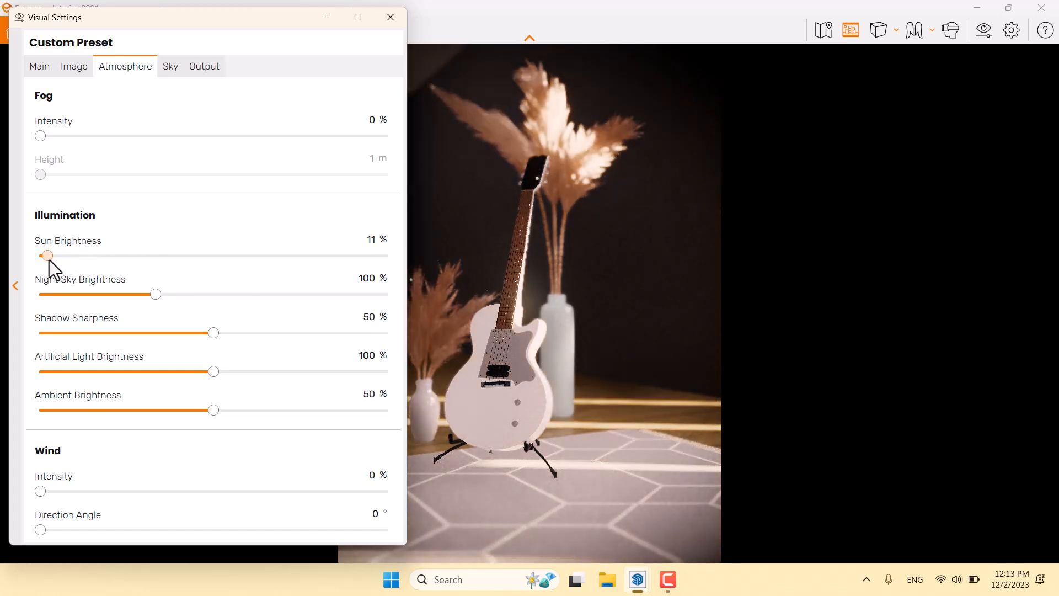
click(369, 242)
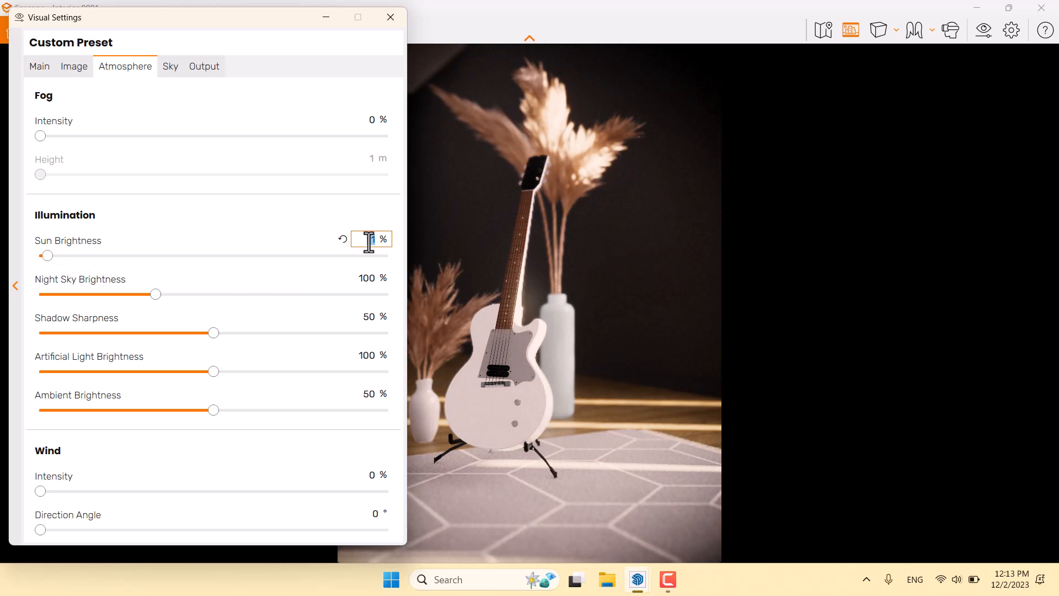
text(65)
key(Return)
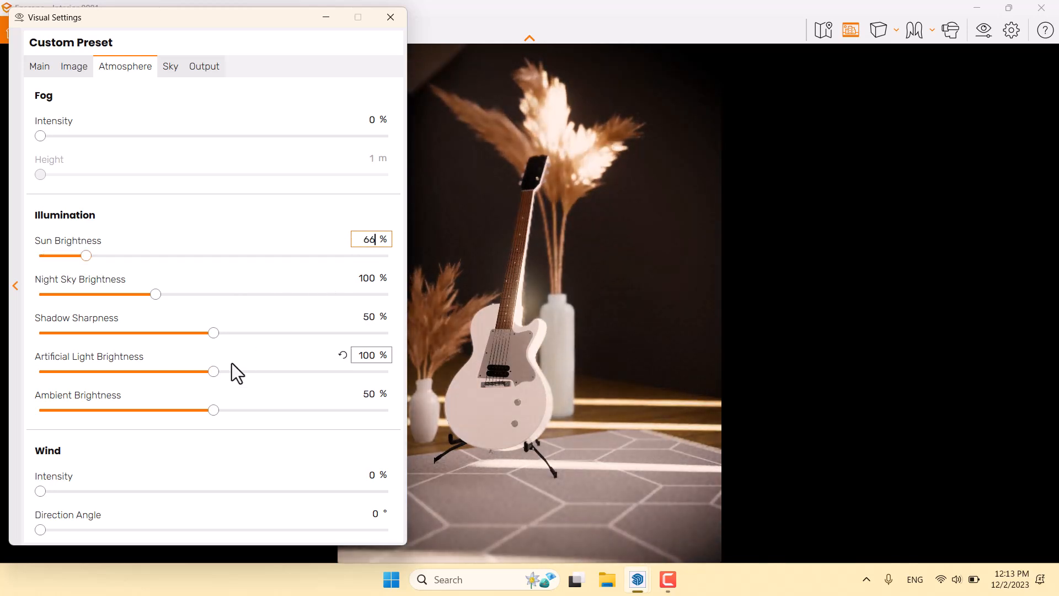
- Set the shadow sharpness to 82 %, comparing 0 % and 100 % and looking at the curtains' shadows first
drag(214, 336, 3, 338)
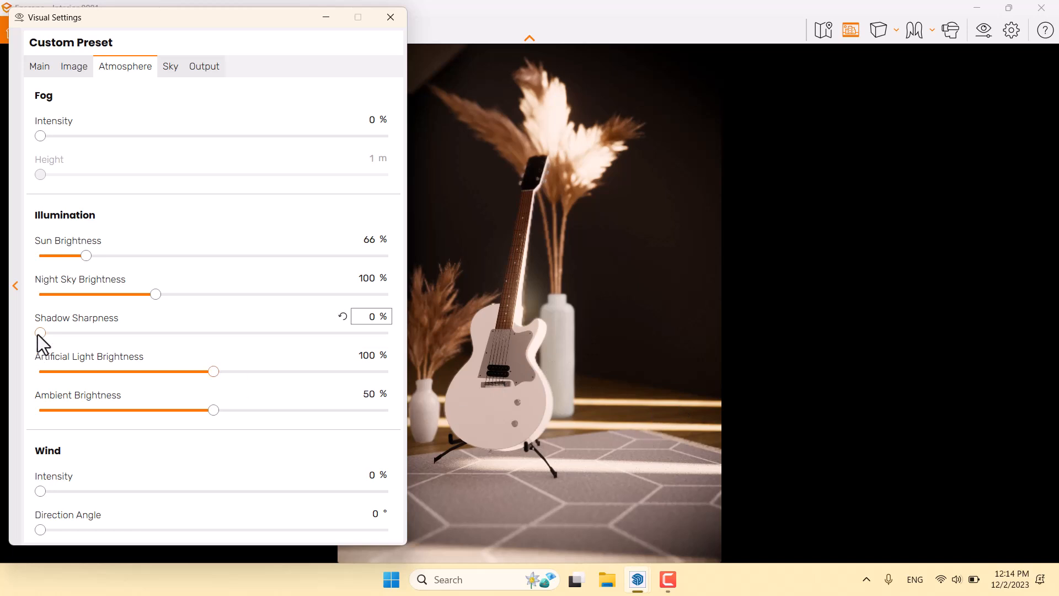
drag(657, 270, 811, 264)
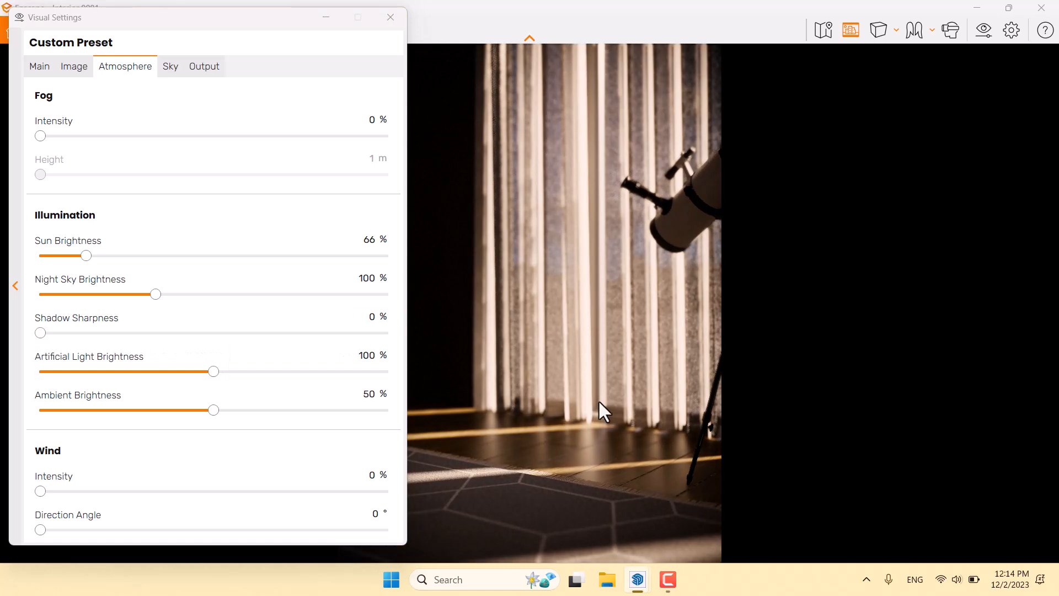
drag(587, 386, 422, 386)
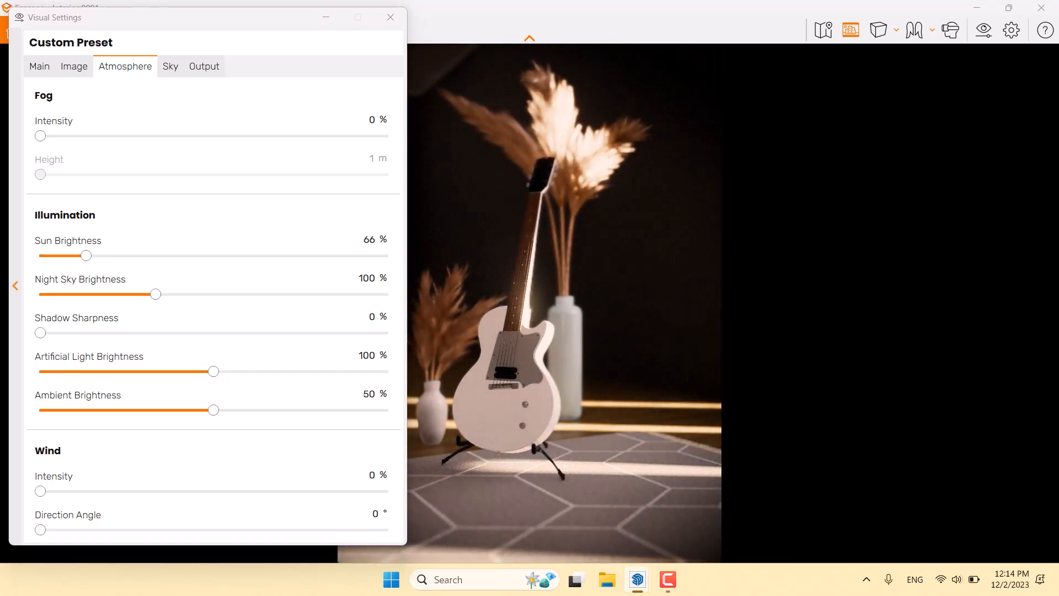
drag(40, 333, 457, 348)
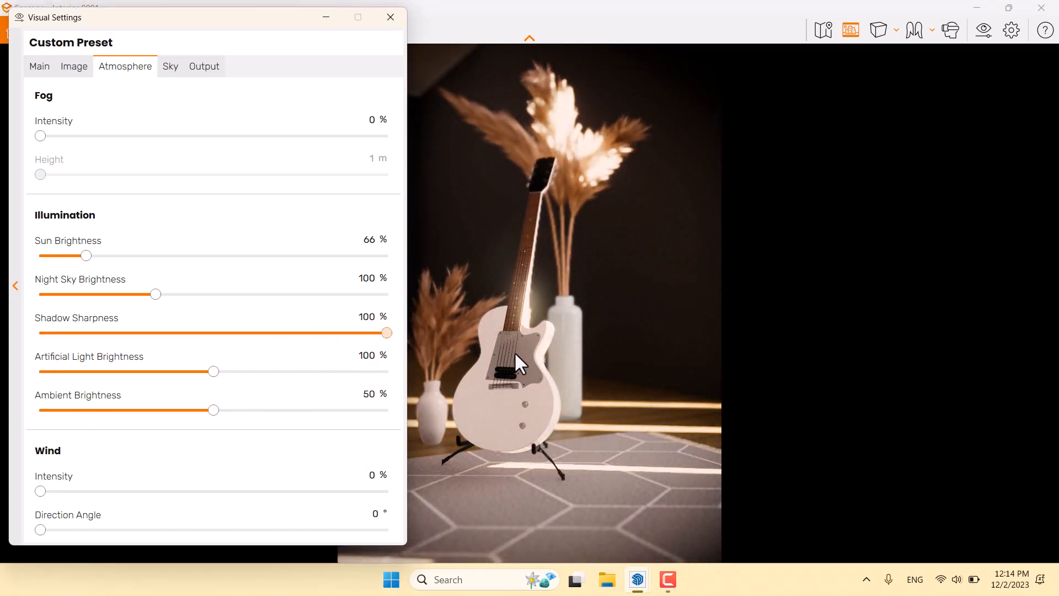
drag(515, 352, 316, 342)
click(376, 319)
text(82)
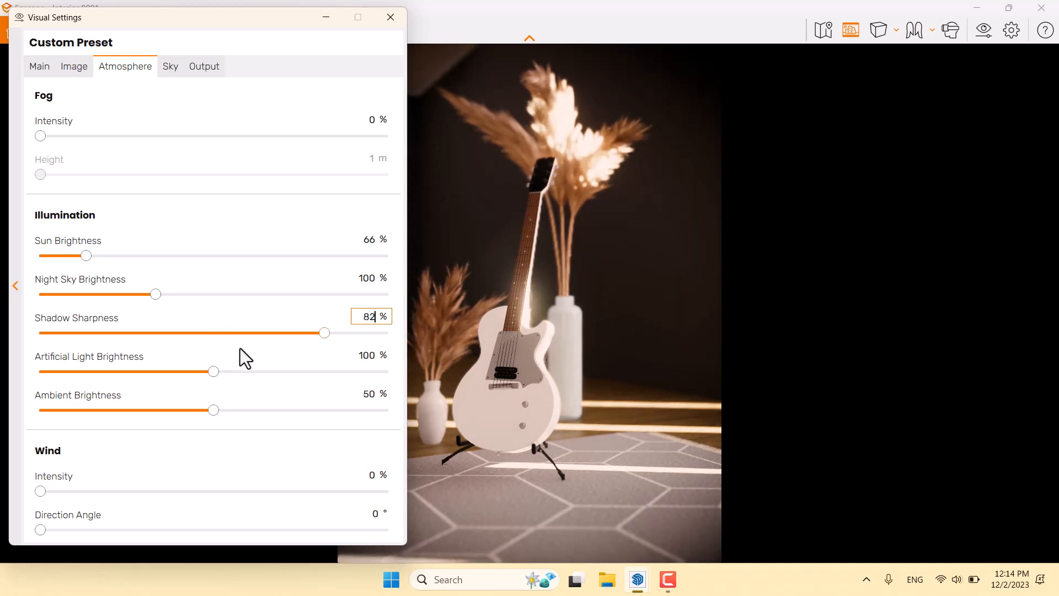
- Raise the ambient brightness to 64 %
drag(215, 410, 259, 411)
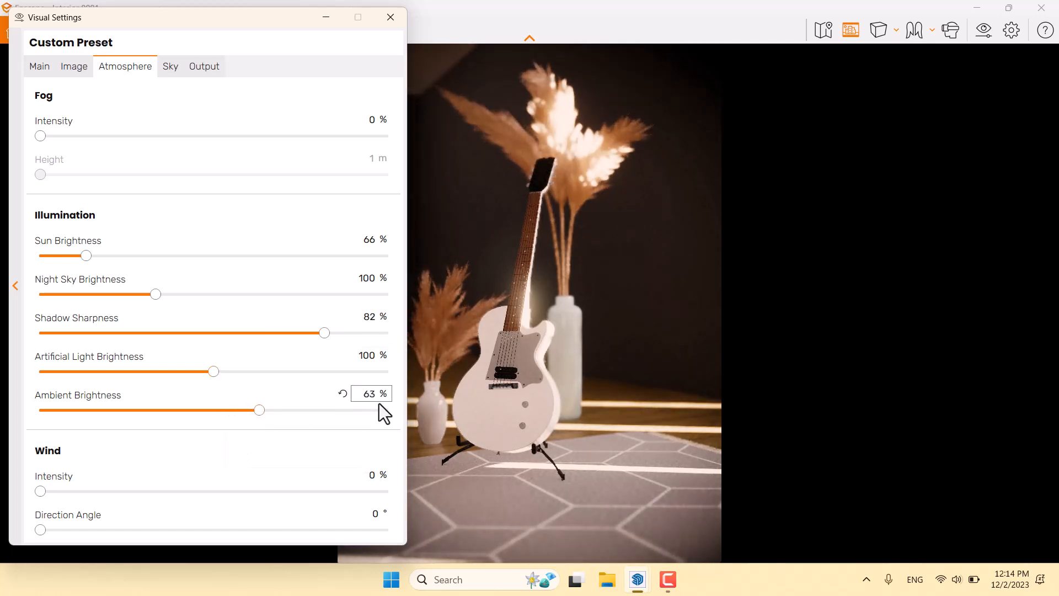
click(370, 394)
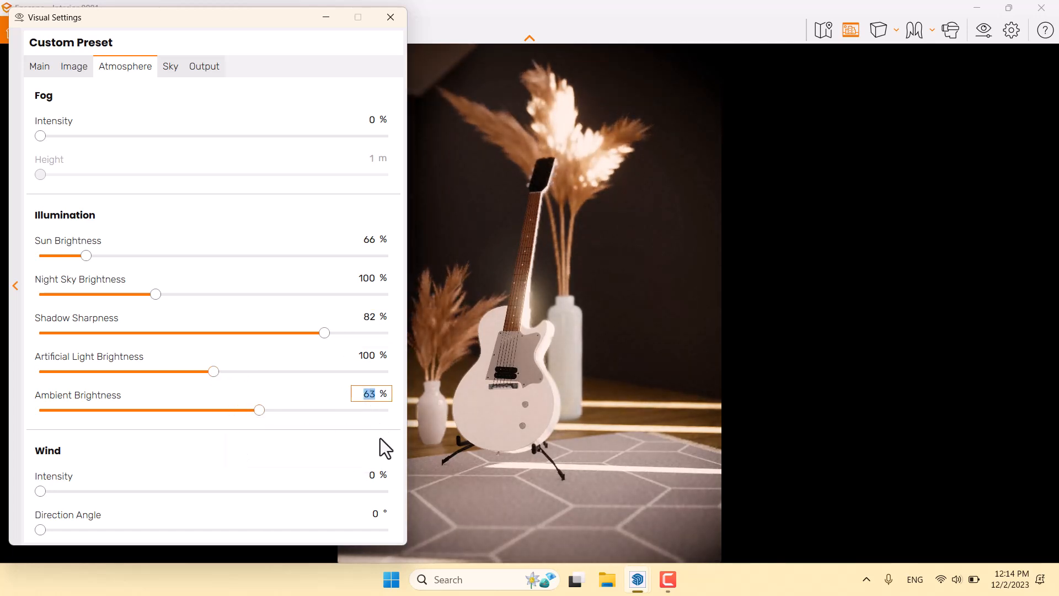
text(64)
key(Return)
- Review the sky settings, output resolution and available image file formats, and close the visual settings
click(170, 67)
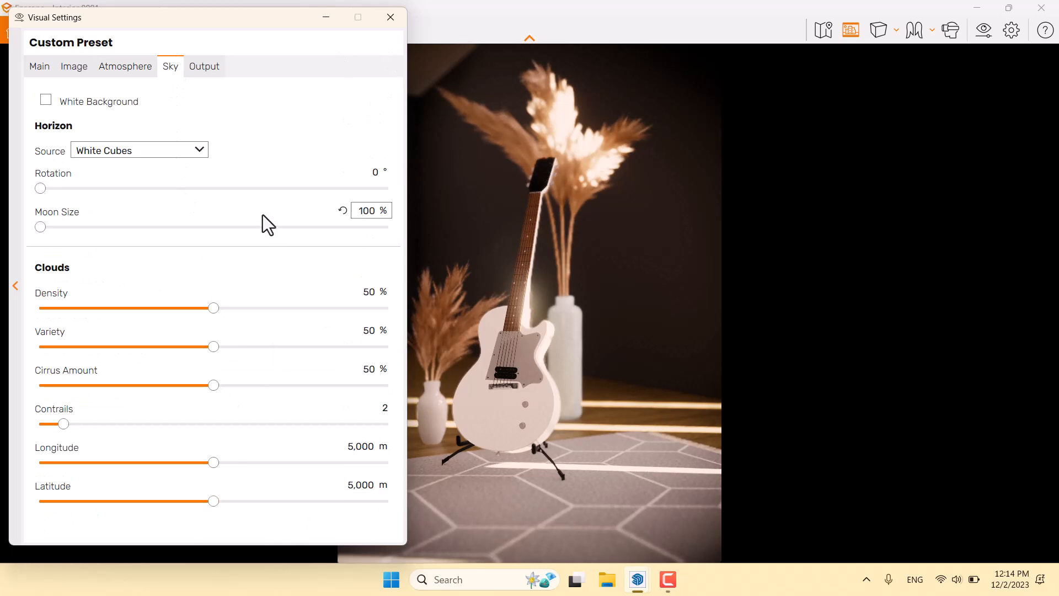
click(672, 575)
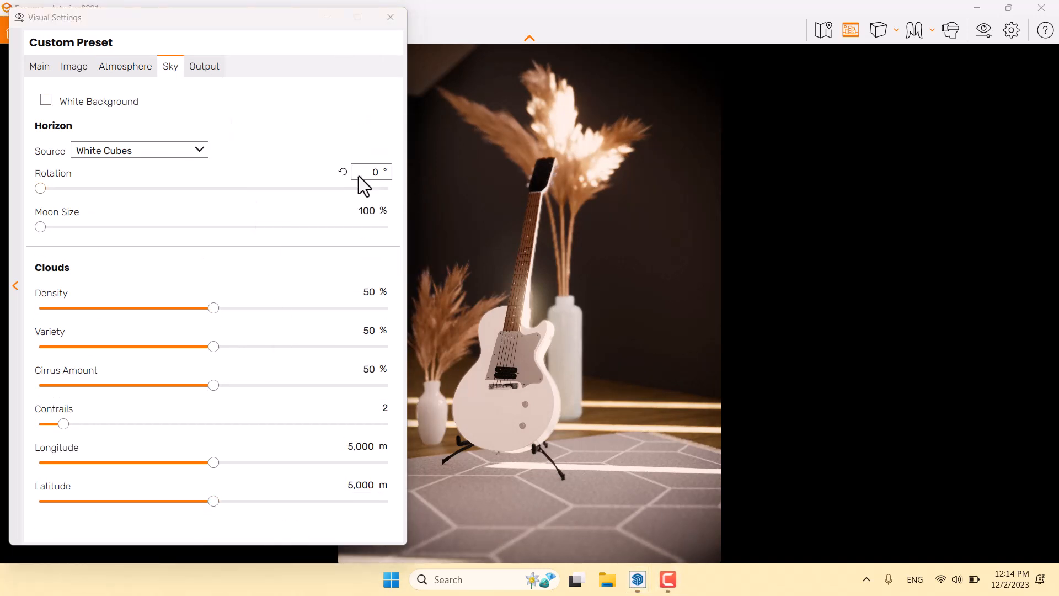
click(211, 66)
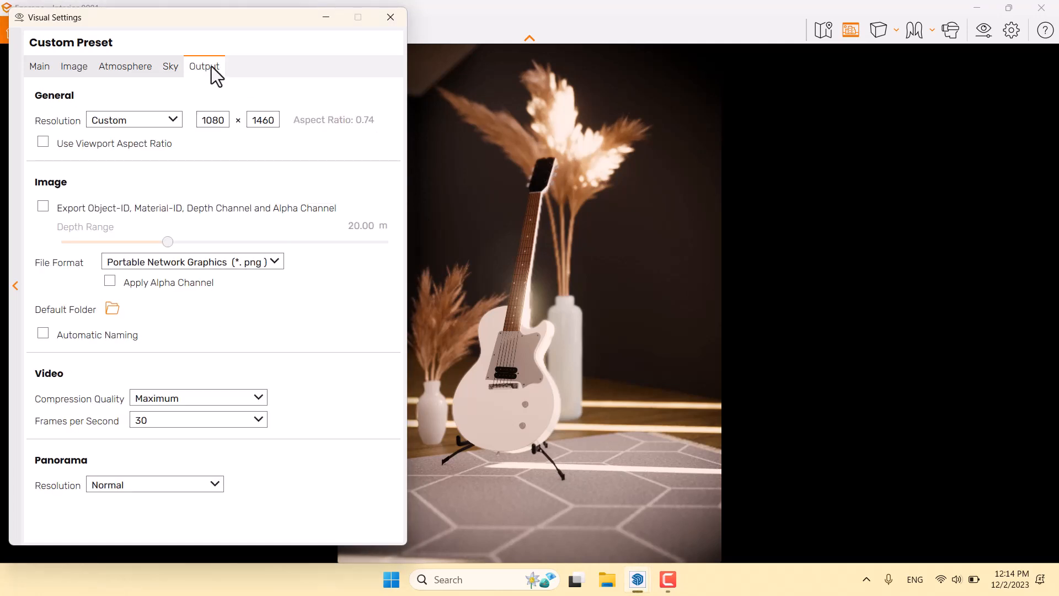
click(124, 267)
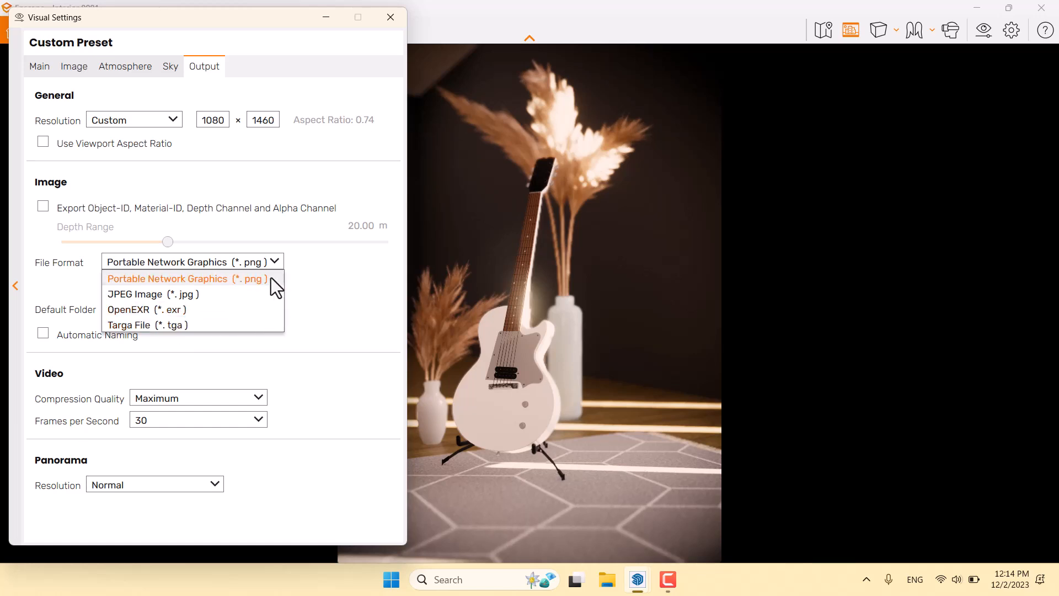
click(319, 284)
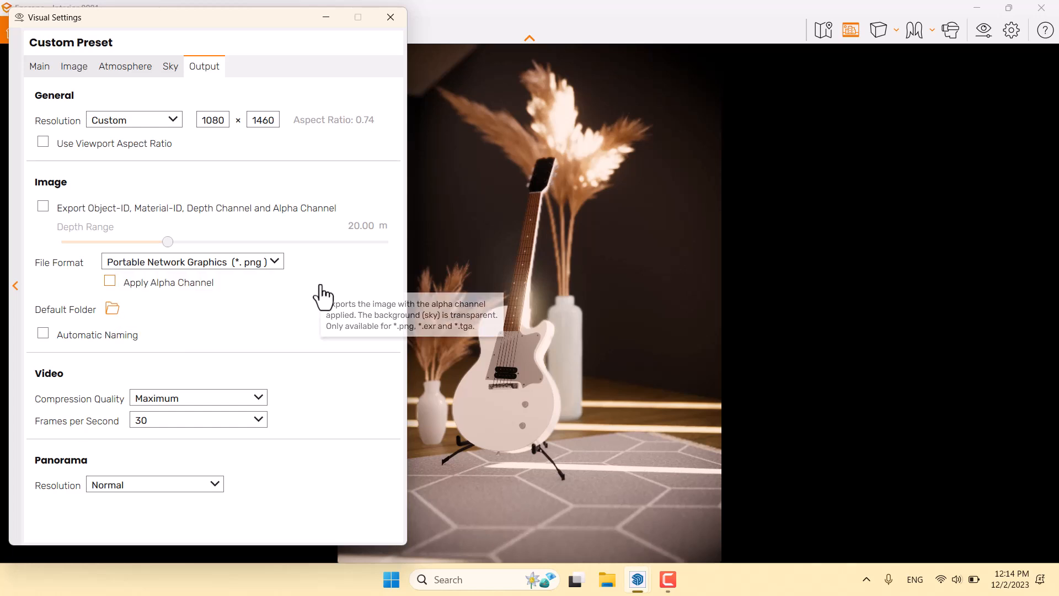
click(49, 66)
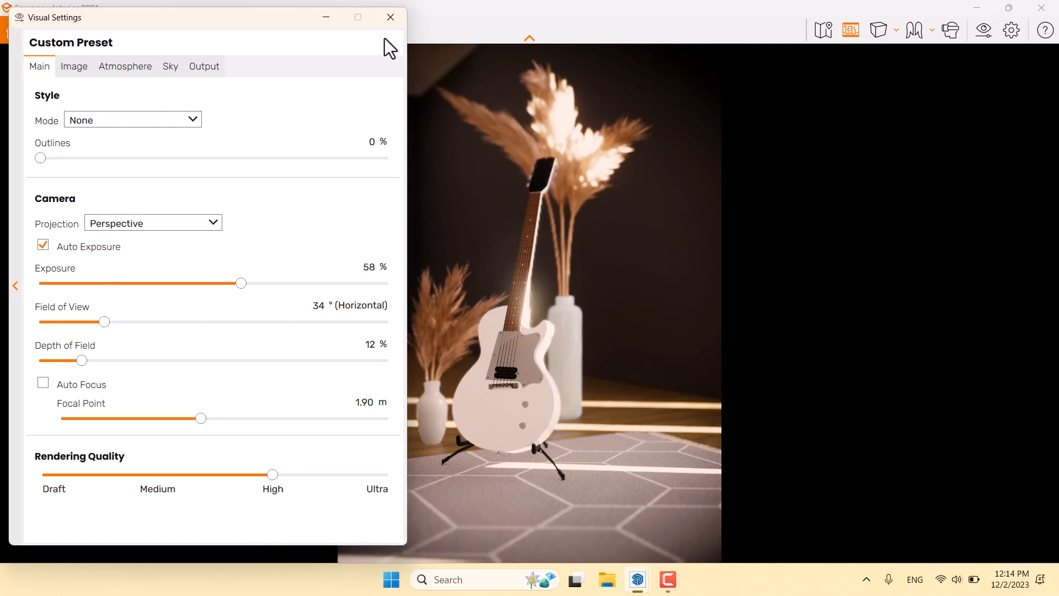
click(390, 17)
- Return the camera to the saved Shot 1 view and close the view list
click(96, 30)
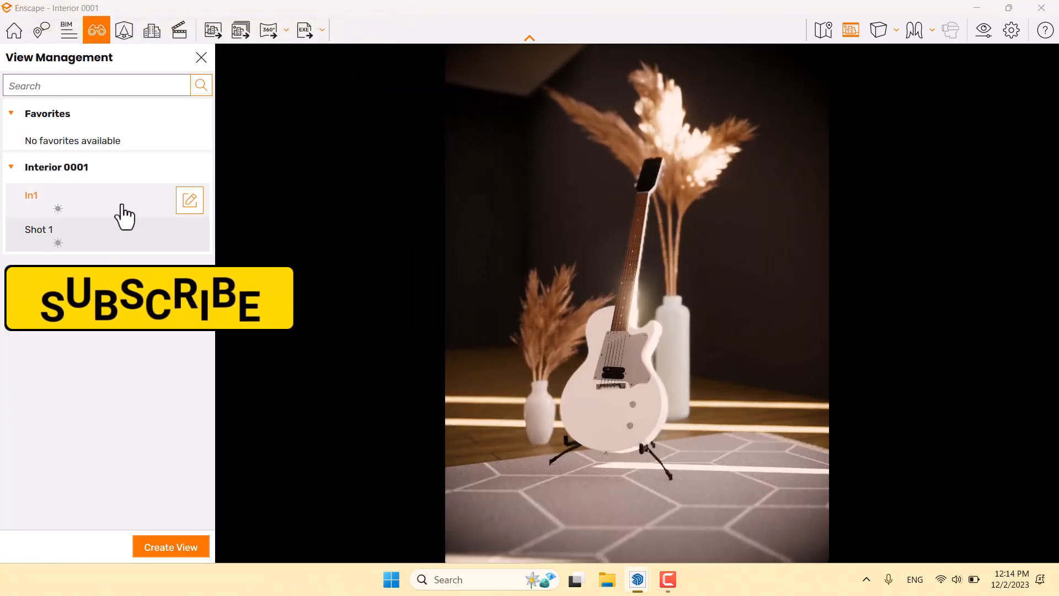
click(54, 237)
click(201, 59)
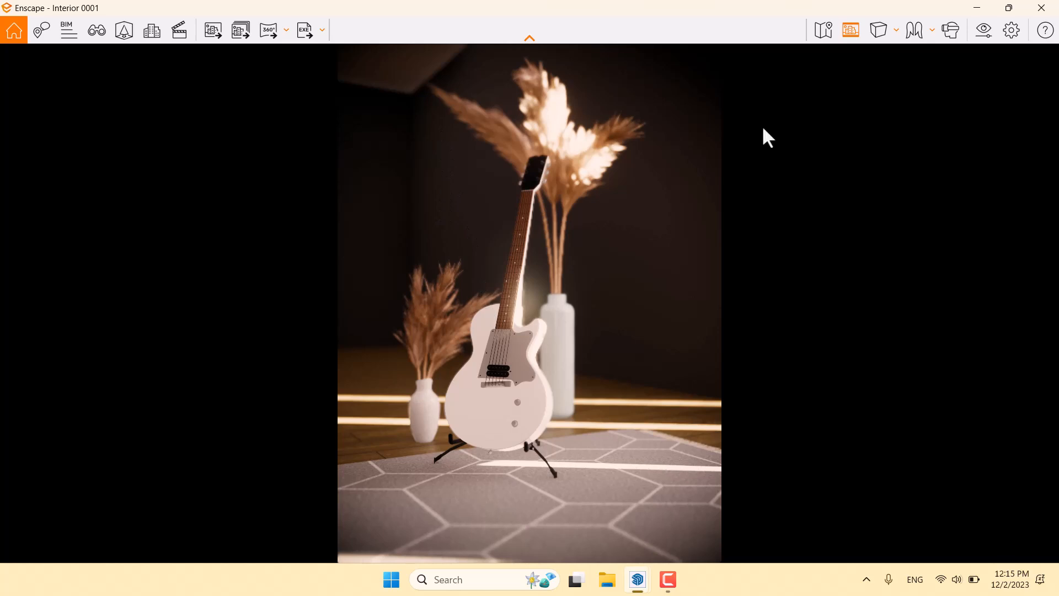
- Raise the rendering quality to Ultra in the visual settings
click(973, 37)
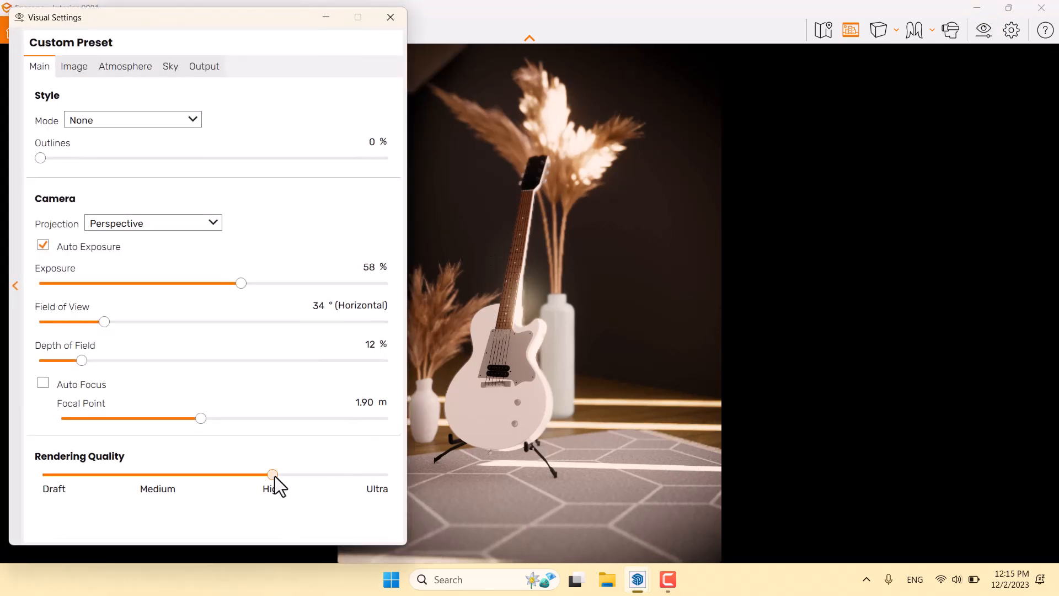
drag(273, 475, 399, 490)
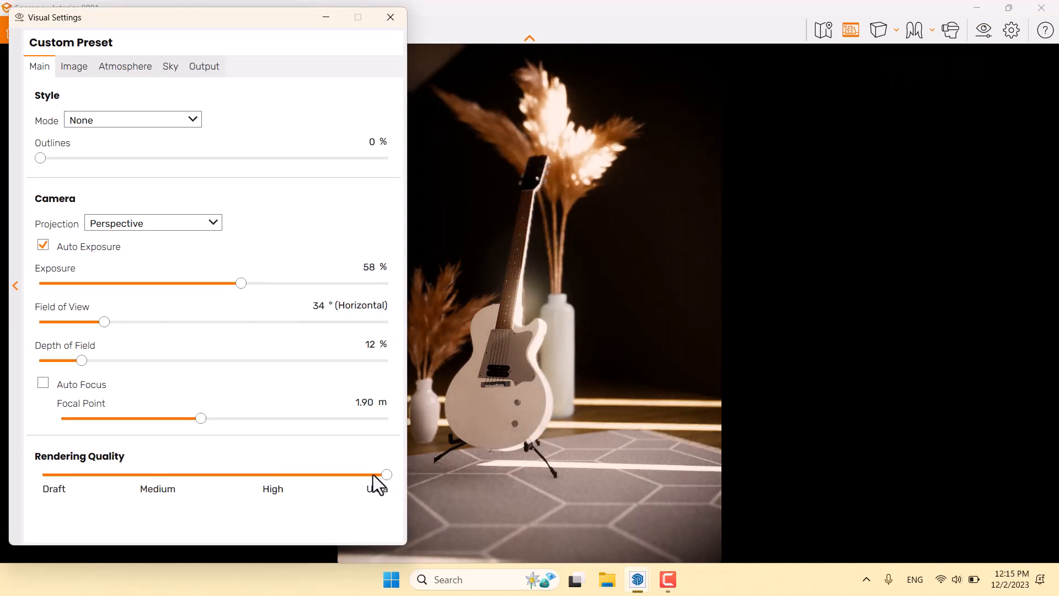
click(673, 582)
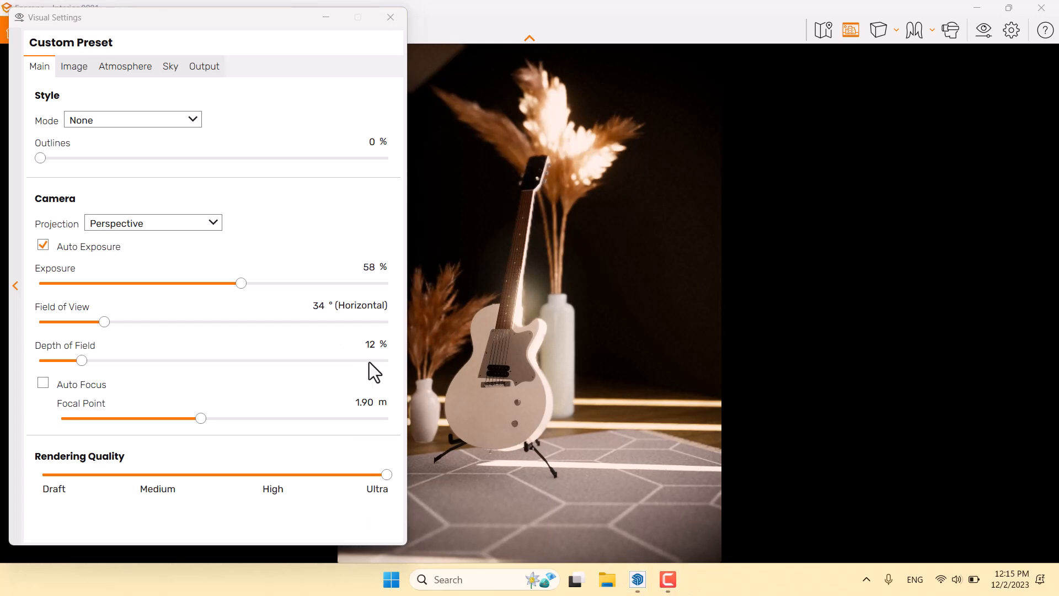
- Brighten the camera exposure to 64 %
drag(246, 284, 264, 287)
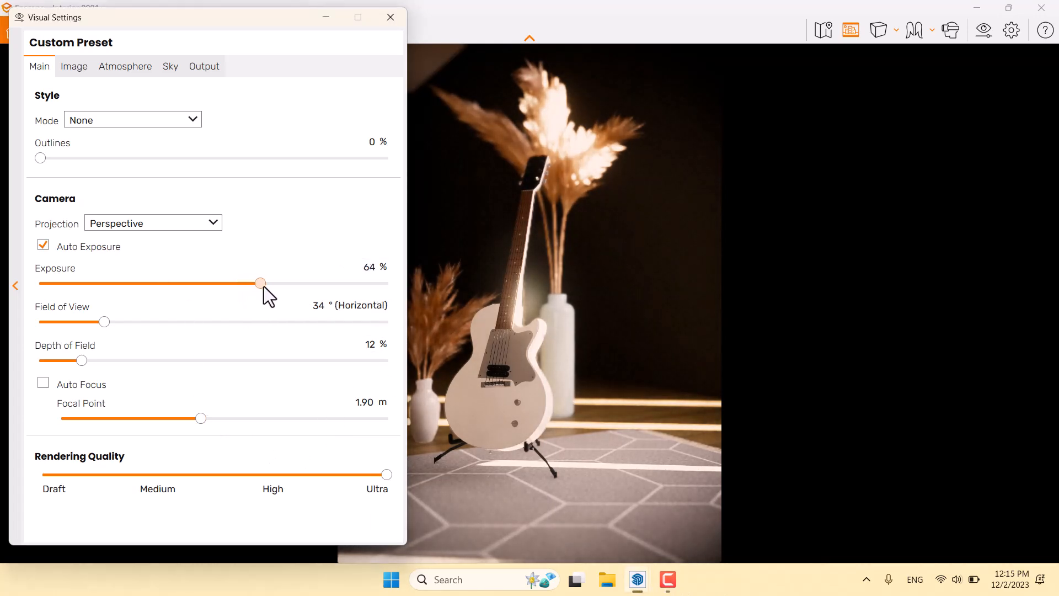
click(369, 272)
click(75, 69)
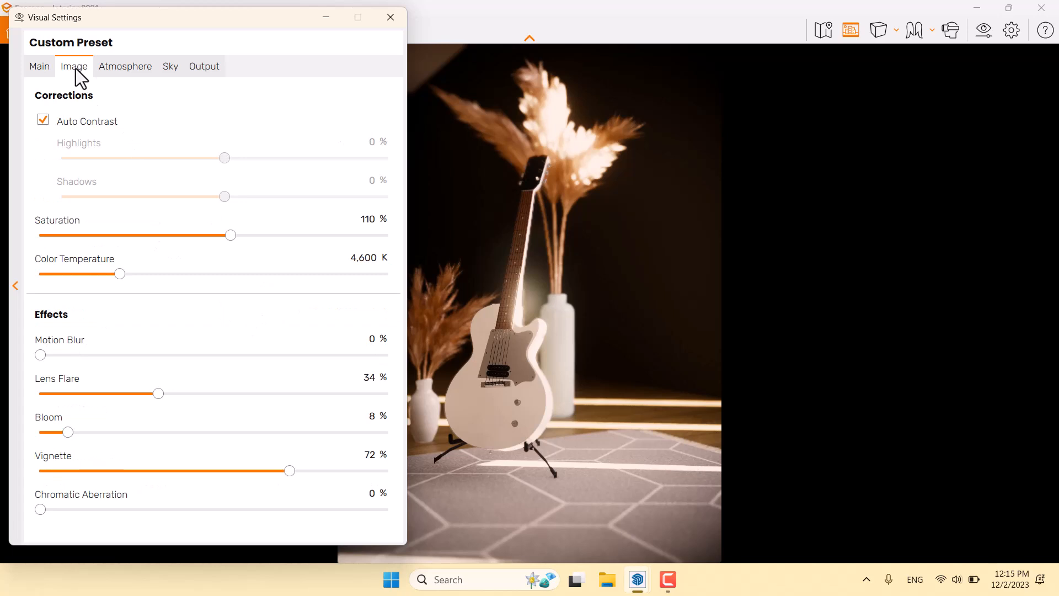
click(45, 68)
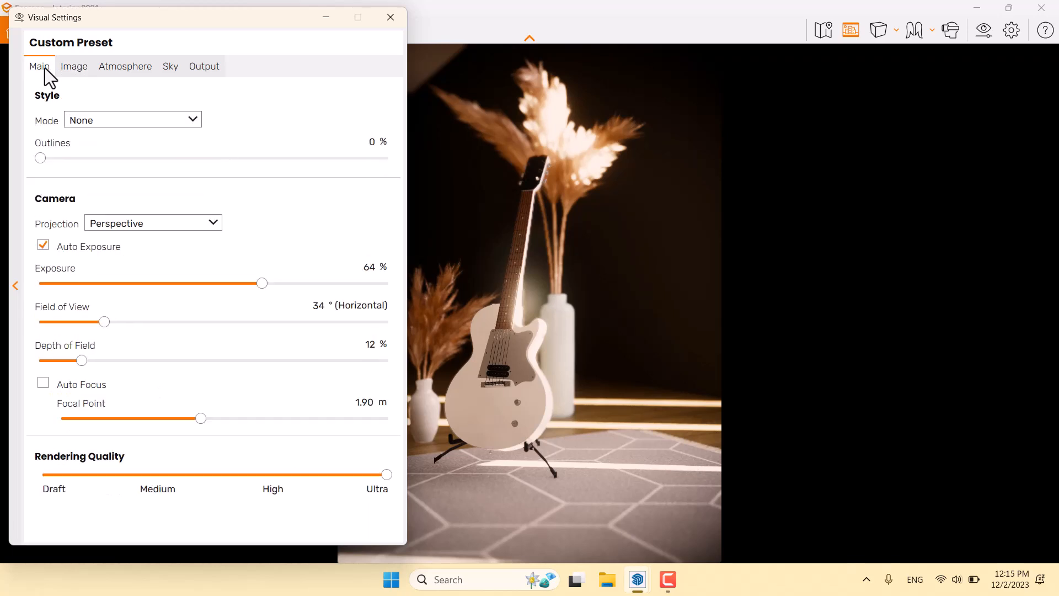
- Switch the style mode to White with 32 % outlines and close the visual settings to view the whole image
click(128, 123)
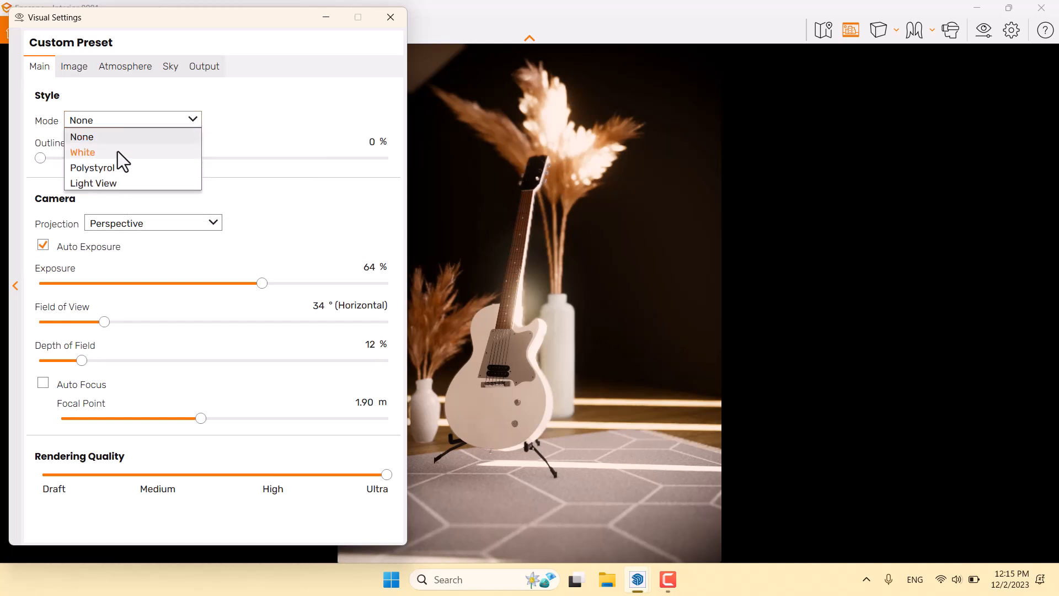
click(82, 152)
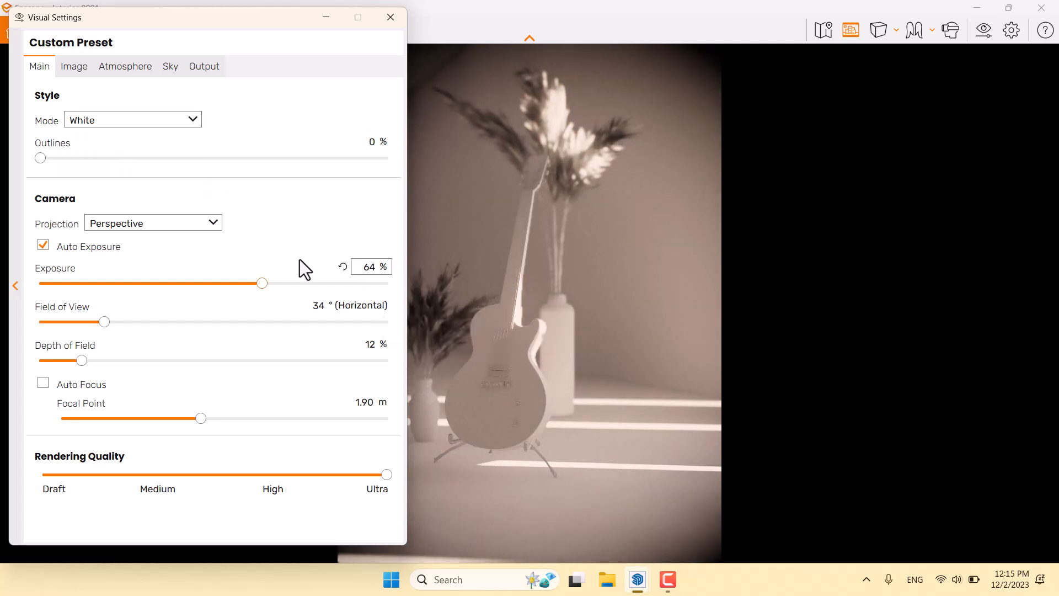
drag(42, 157, 134, 161)
click(370, 142)
text(32)
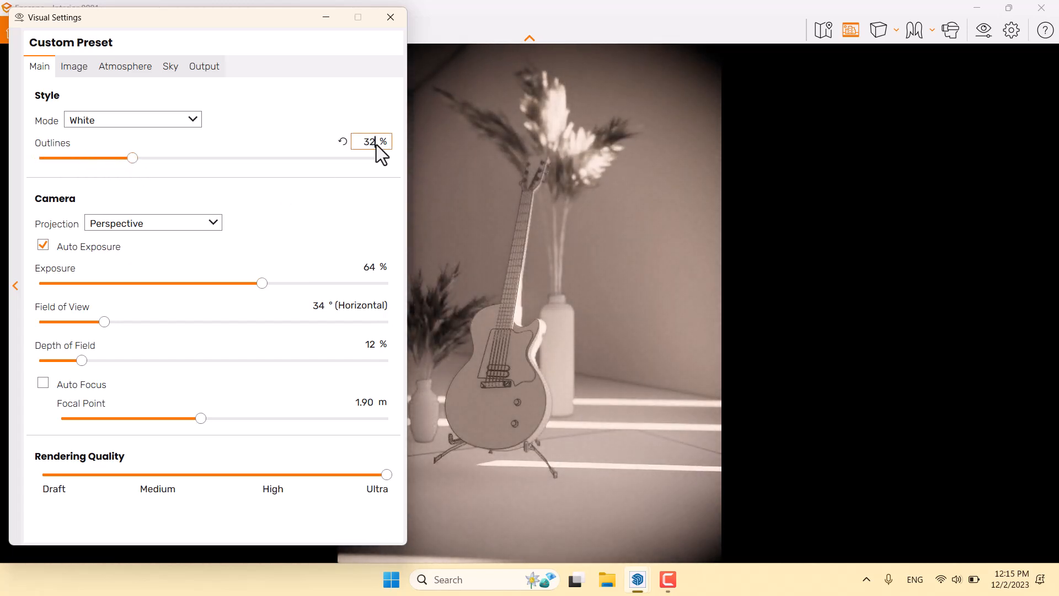
click(390, 17)
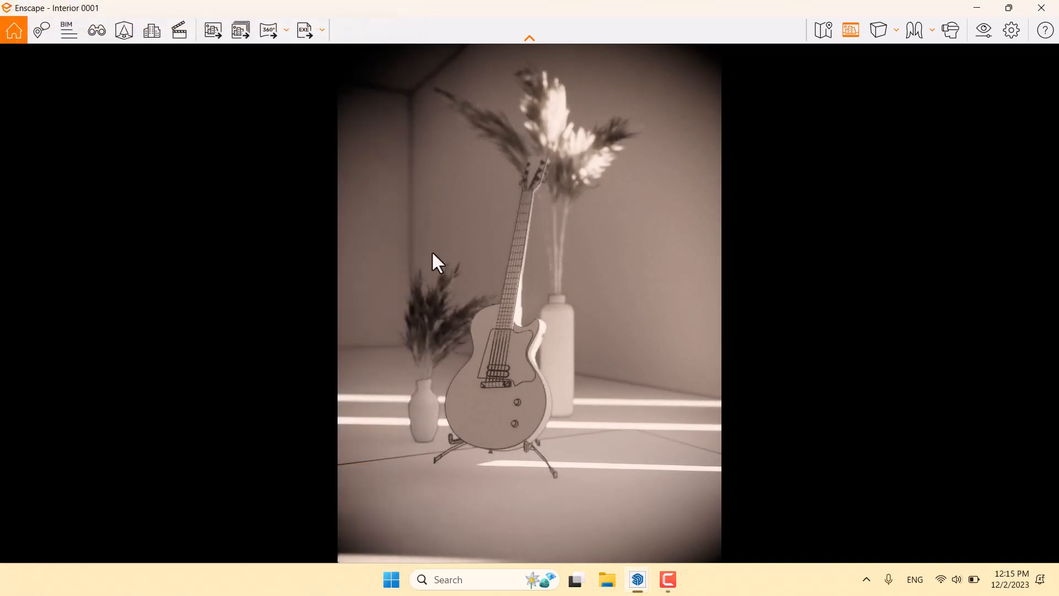
- Narrow the camera's horizontal field of view to 32° in the visual settings
click(973, 38)
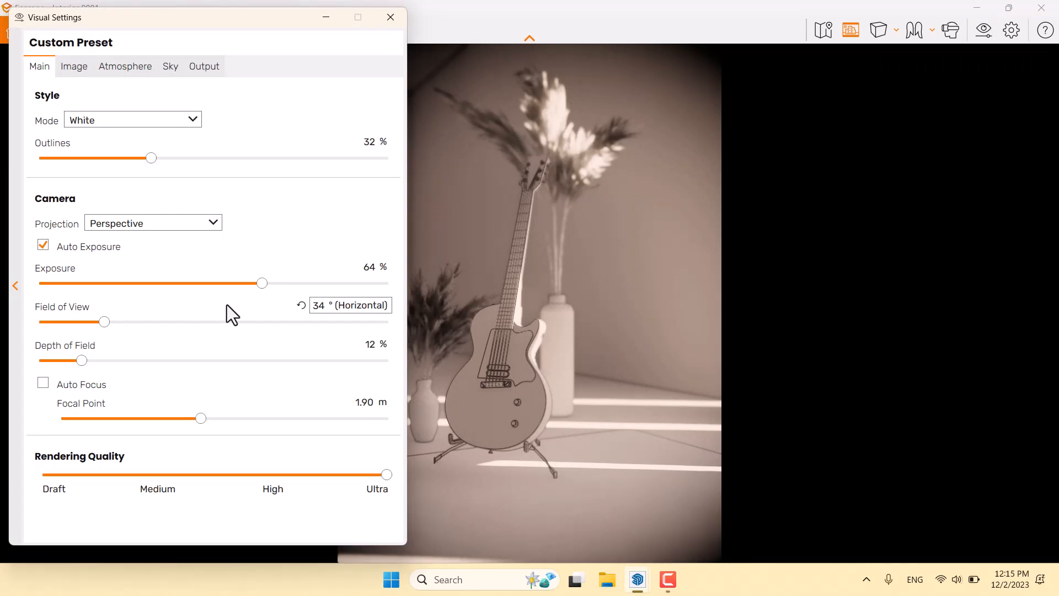
drag(104, 324, 100, 325)
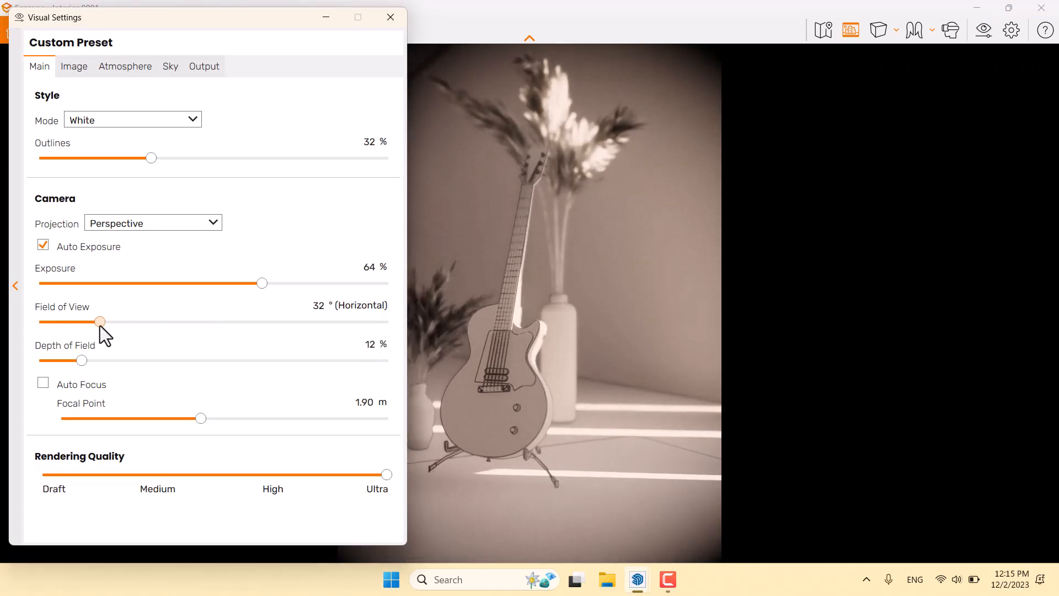
click(318, 305)
text(32)
key(Return)
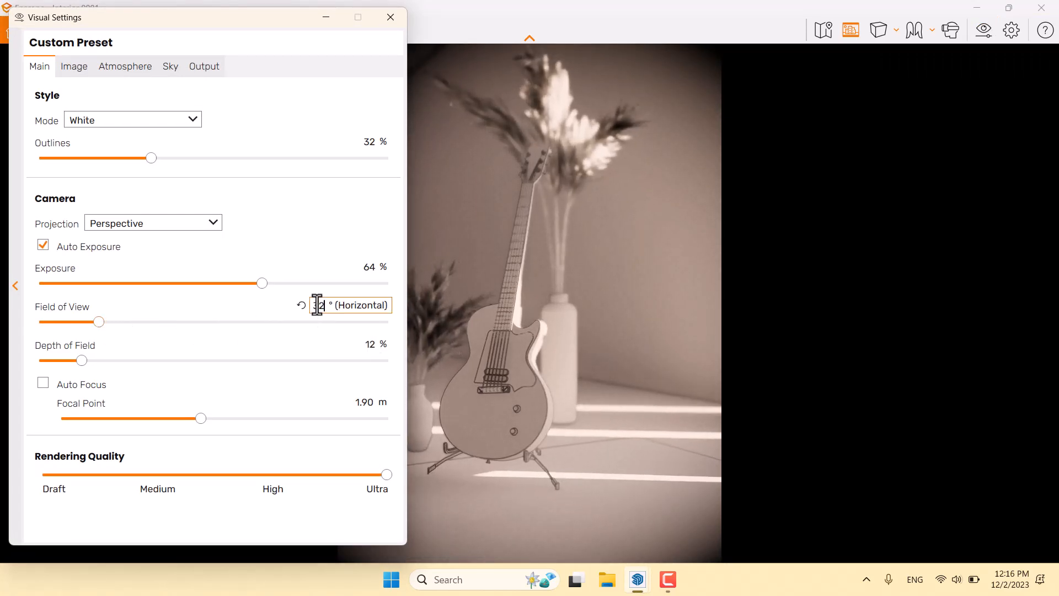
- Reduce the vignette effect to 50 % in the image settings
click(73, 67)
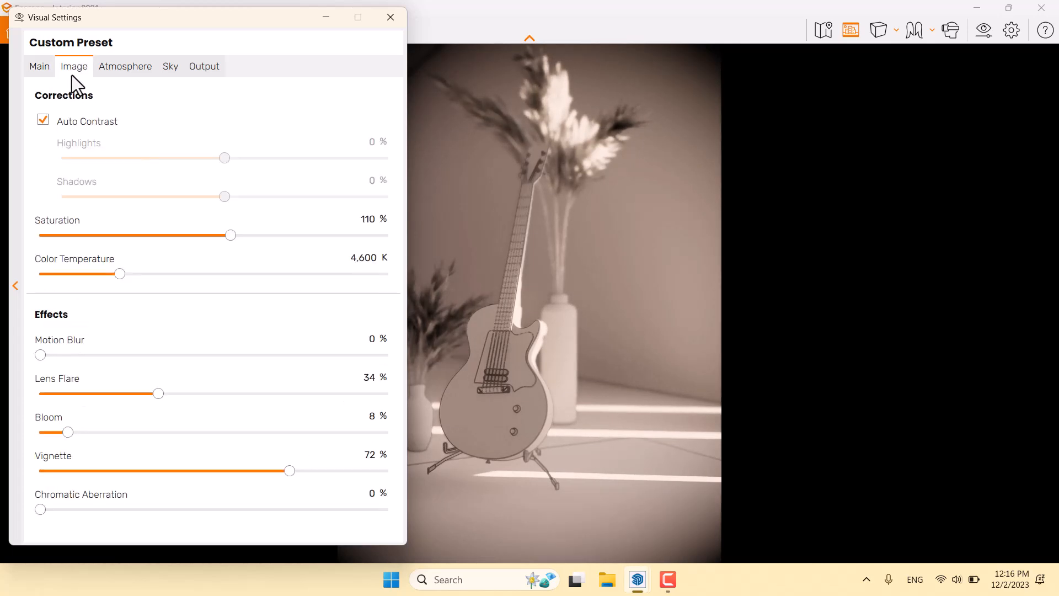
drag(292, 472, 211, 471)
click(368, 455)
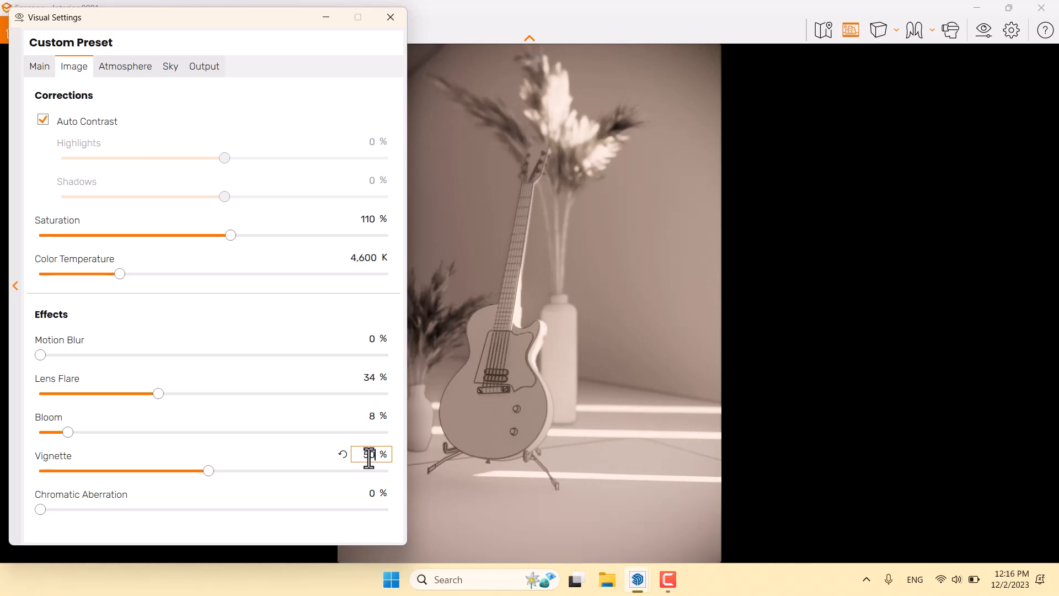
text(50)
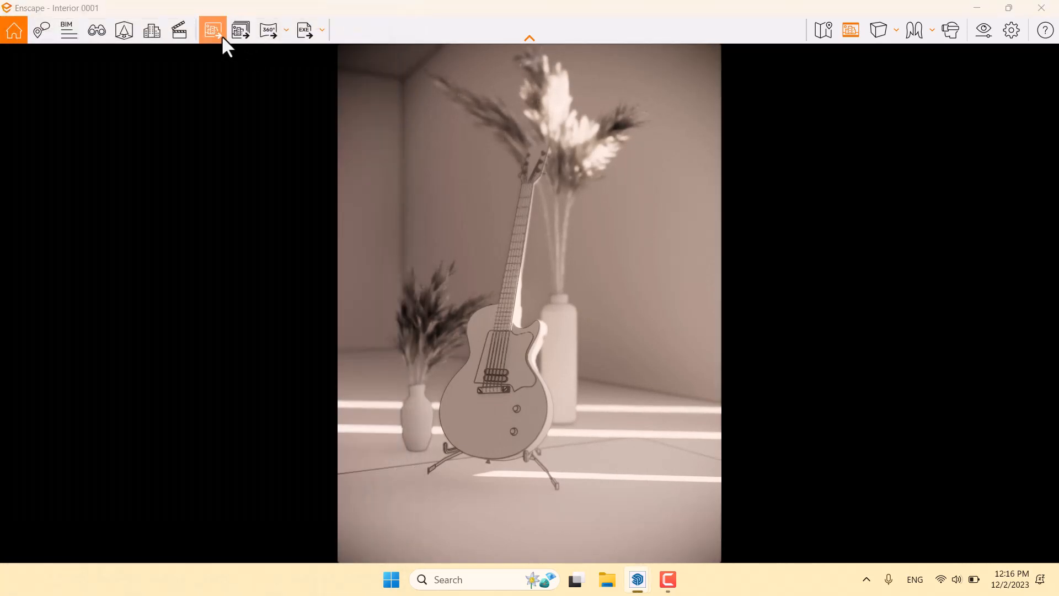
- Export a screenshot of the white-mode view to the Desktop as a PNG named White Render
click(221, 35)
click(122, 55)
click(125, 73)
click(174, 271)
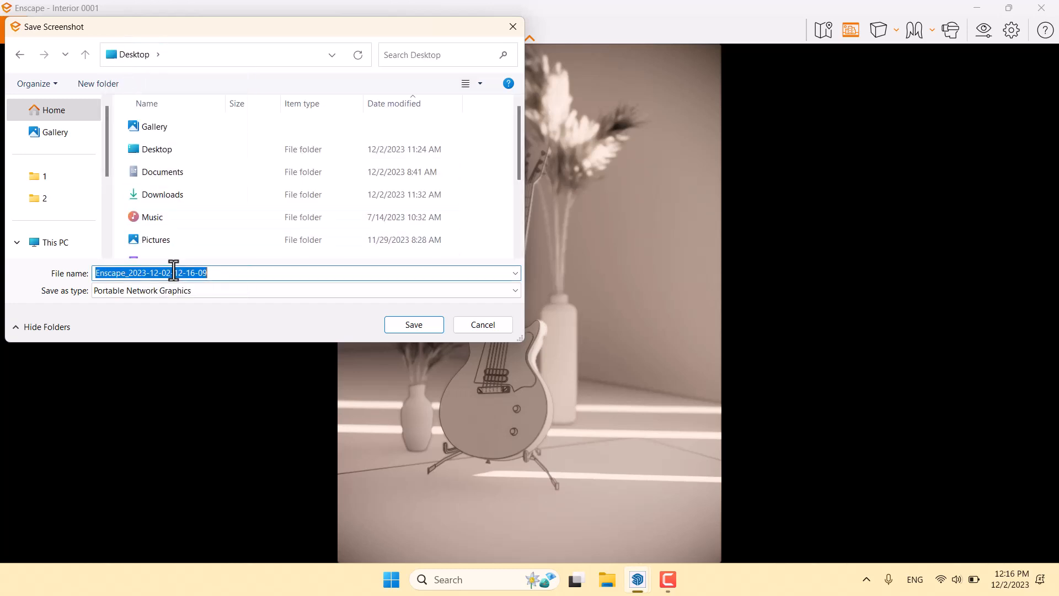
text(Wh)
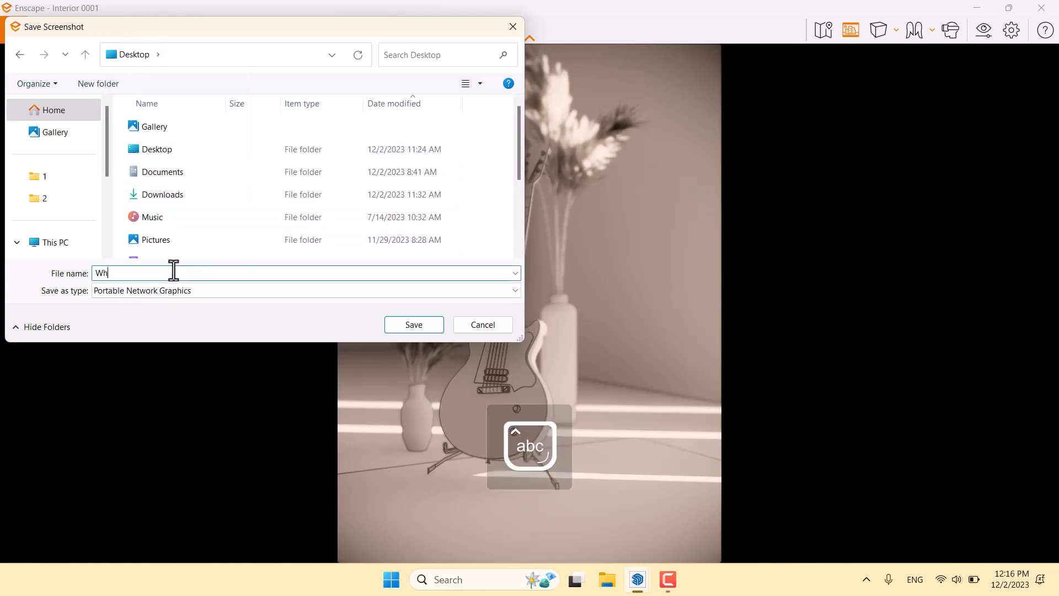
text(ite)
click(423, 323)
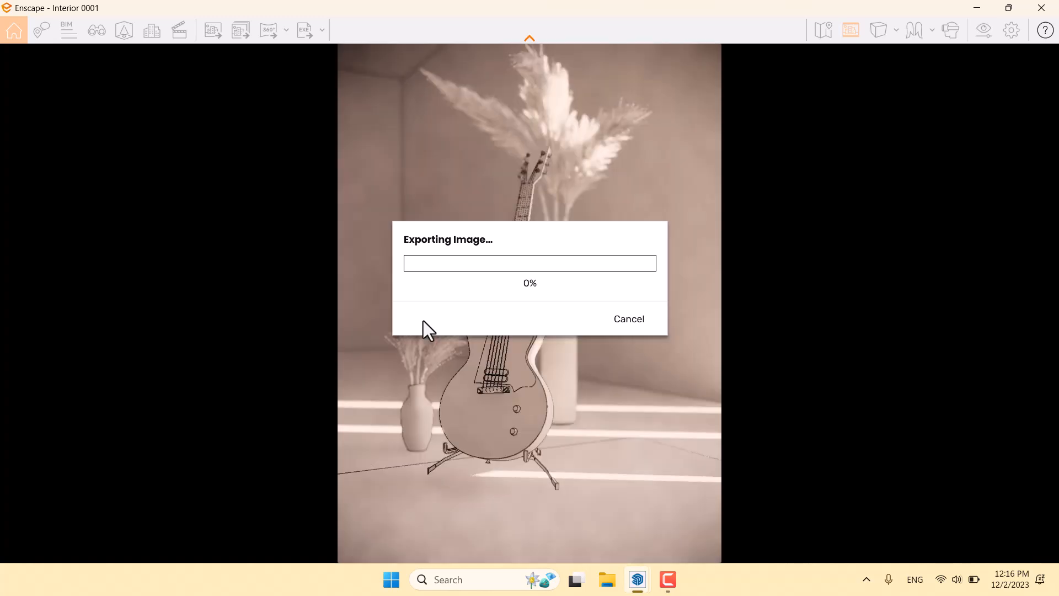
click(668, 580)
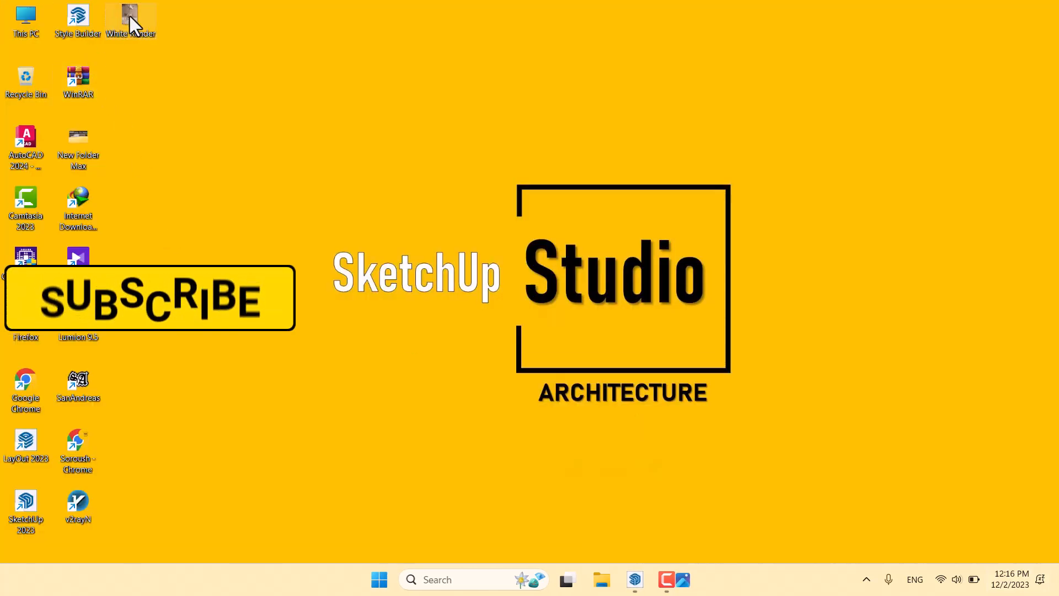
- Open the exported White Render image from the desktop and snap its window to the right half of the screen
double_click(127, 17)
key(super+Right)
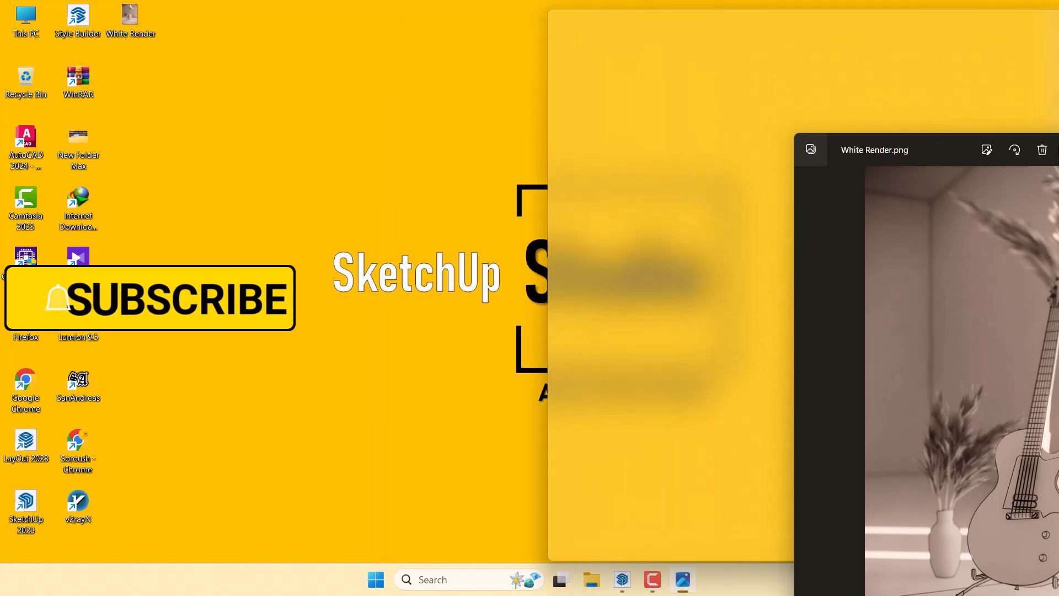
click(484, 390)
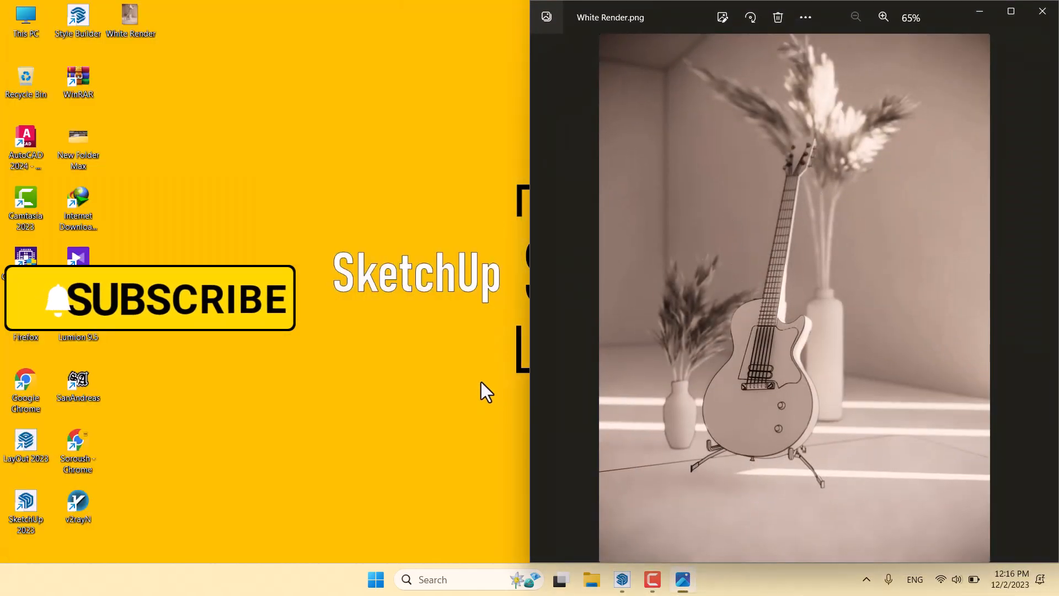
- Switch back to Enscape and set the style mode to None with 0 % outlines in the visual settings
mouse_move(623, 577)
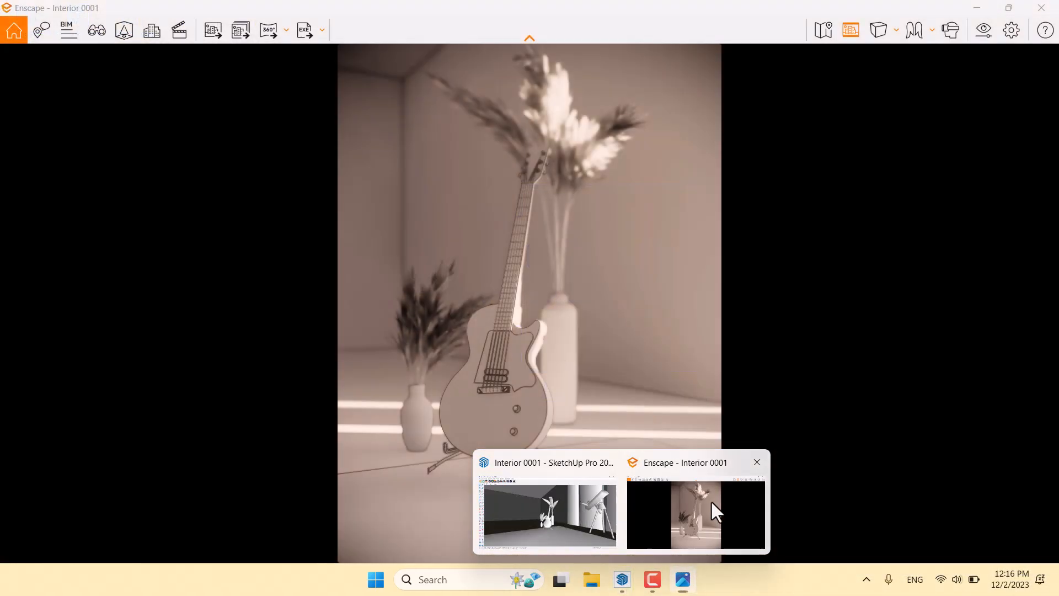
click(710, 501)
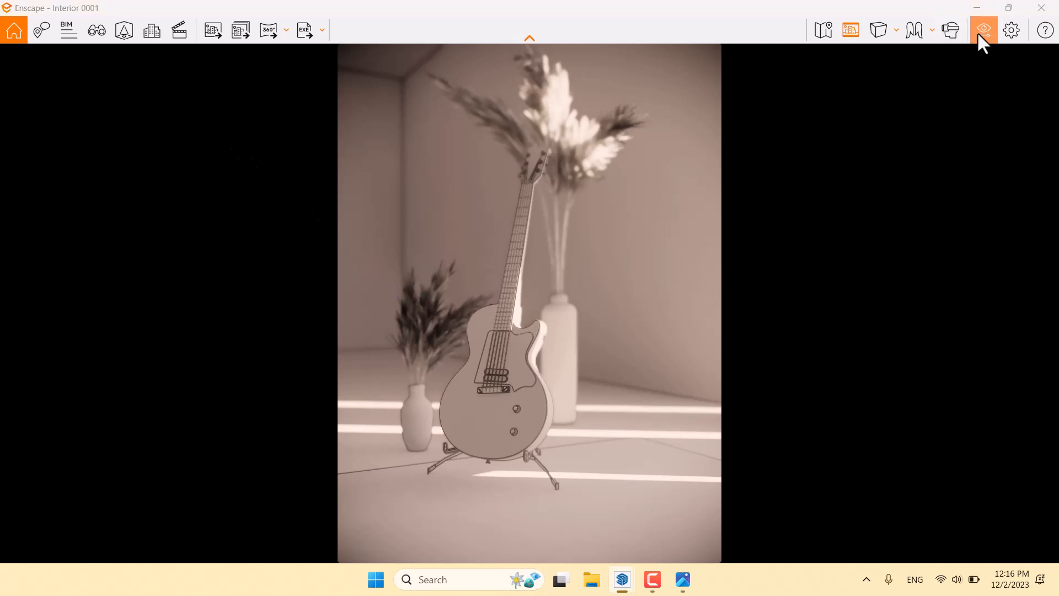
click(953, 41)
click(138, 114)
click(108, 138)
click(371, 142)
text(0)
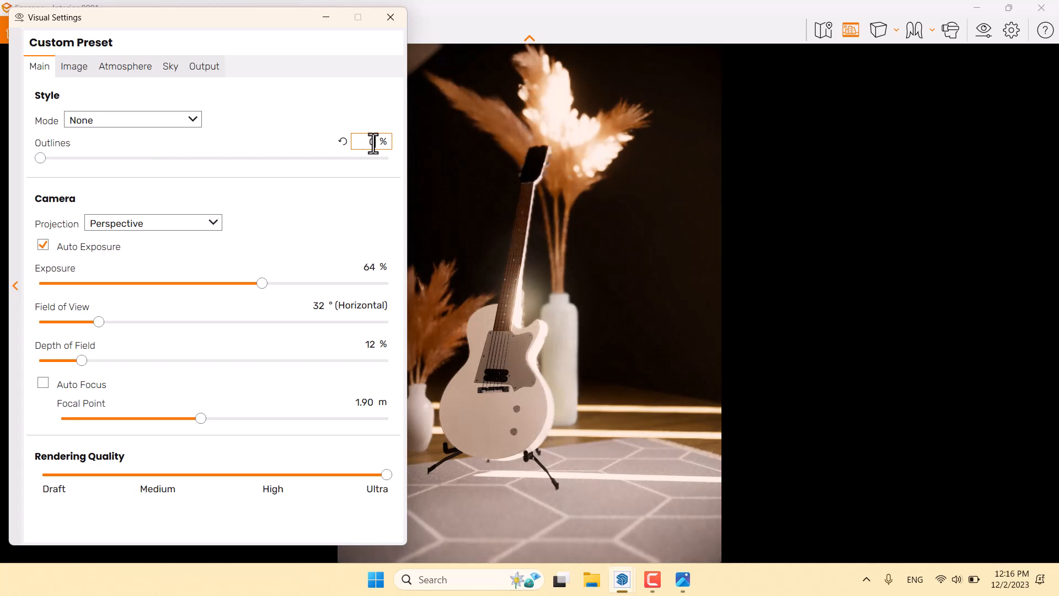
- Set the vignette effect to 64 % in the image settings
click(78, 69)
click(368, 454)
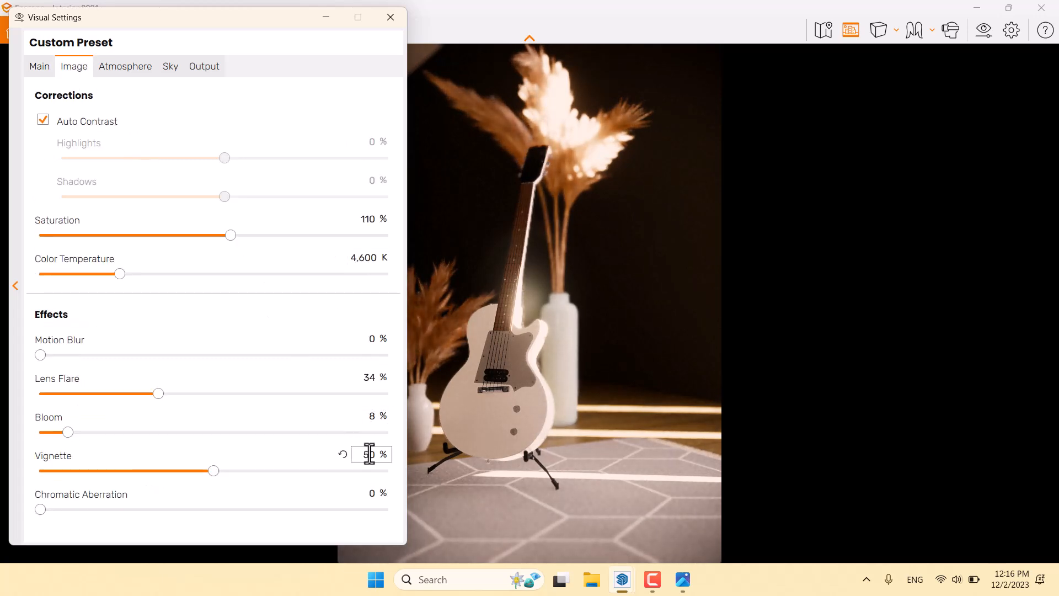
text(64)
key(Return)
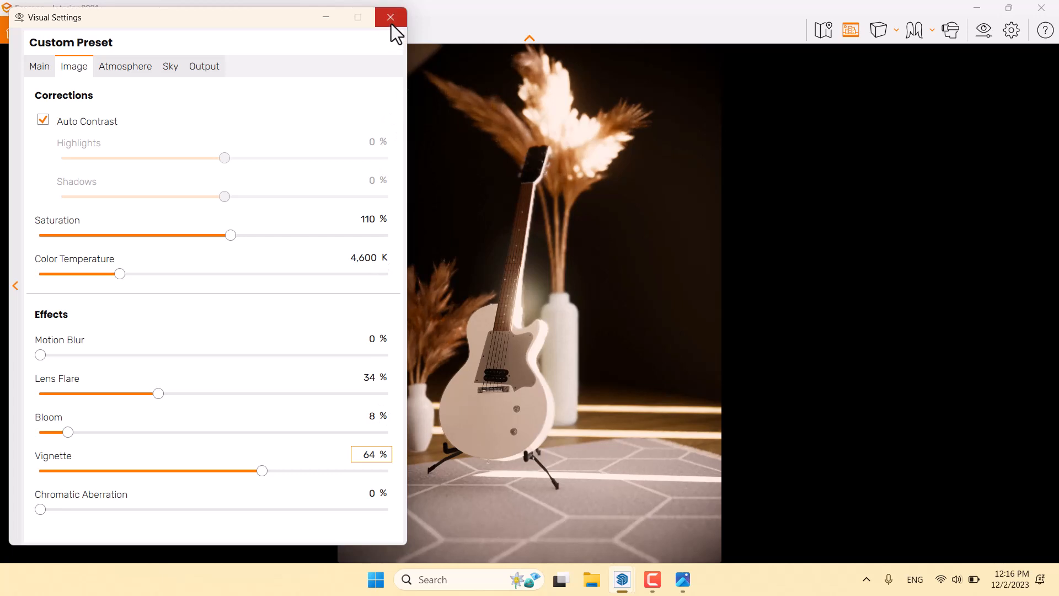
- Raise the camera exposure to 68 % and close the visual settings
click(45, 65)
click(367, 268)
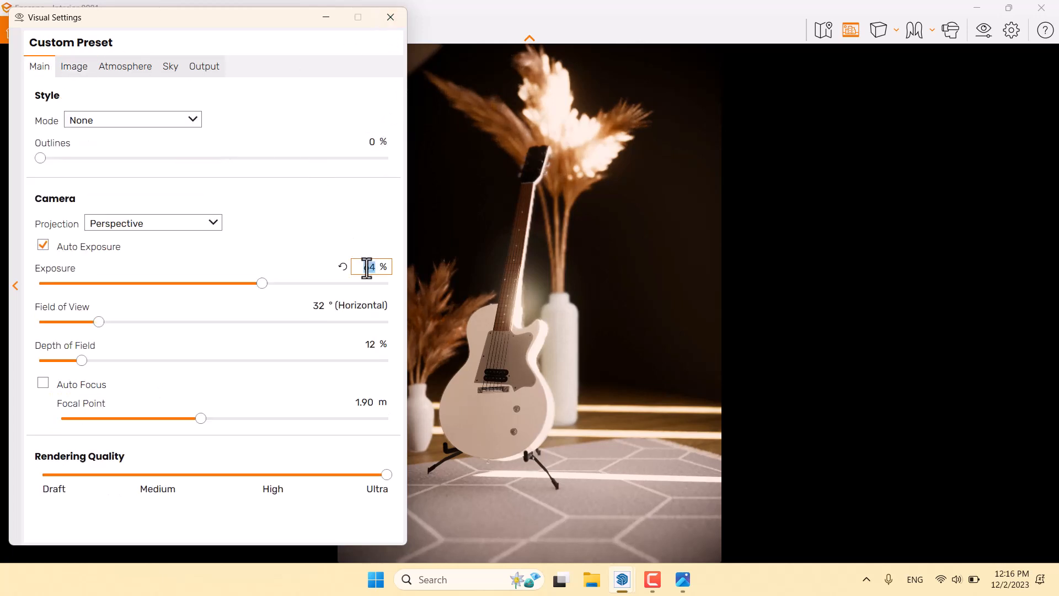
text(68)
key(Return)
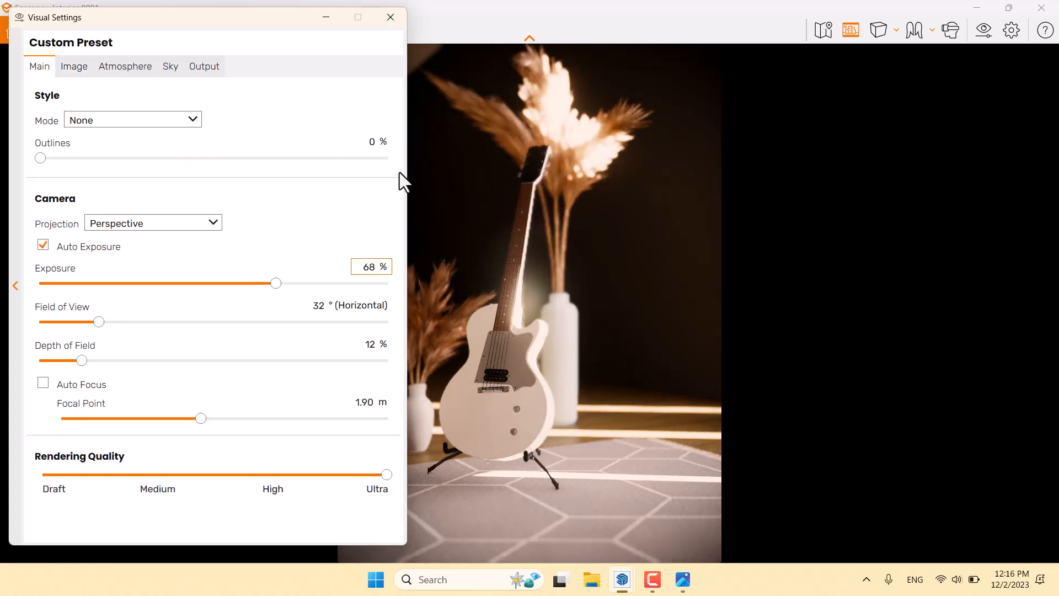
click(392, 17)
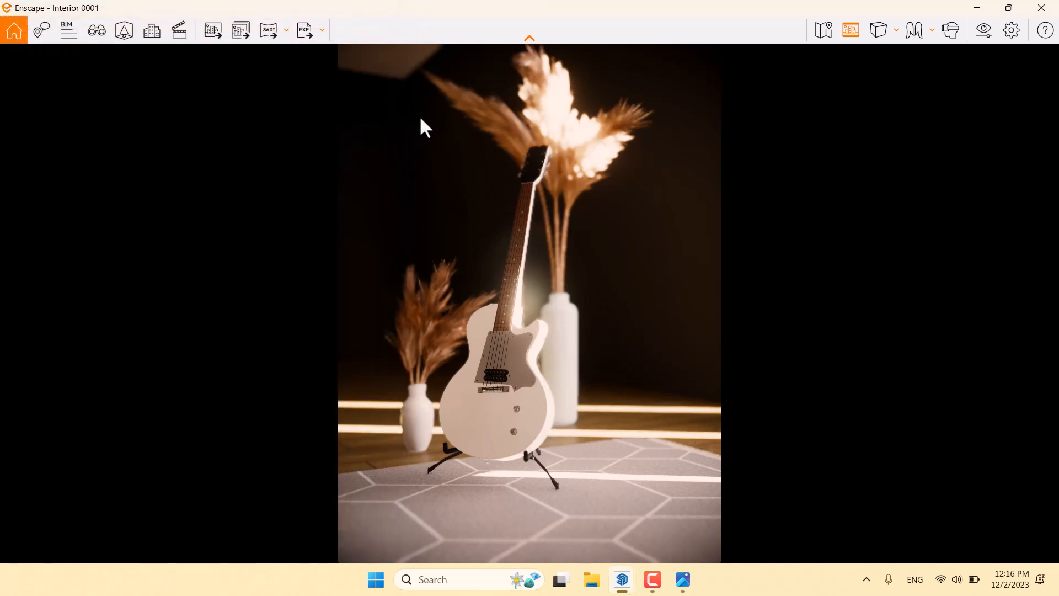
- Export a screenshot of the full-color view to the Desktop as a PNG named Render
click(219, 35)
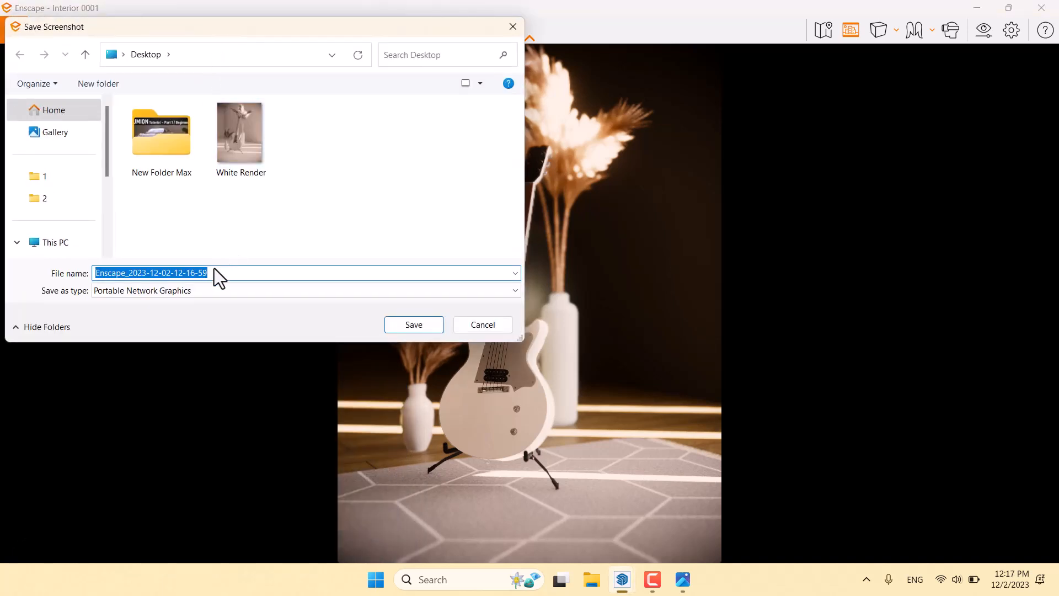
key(Caps_Lock)
text(No)
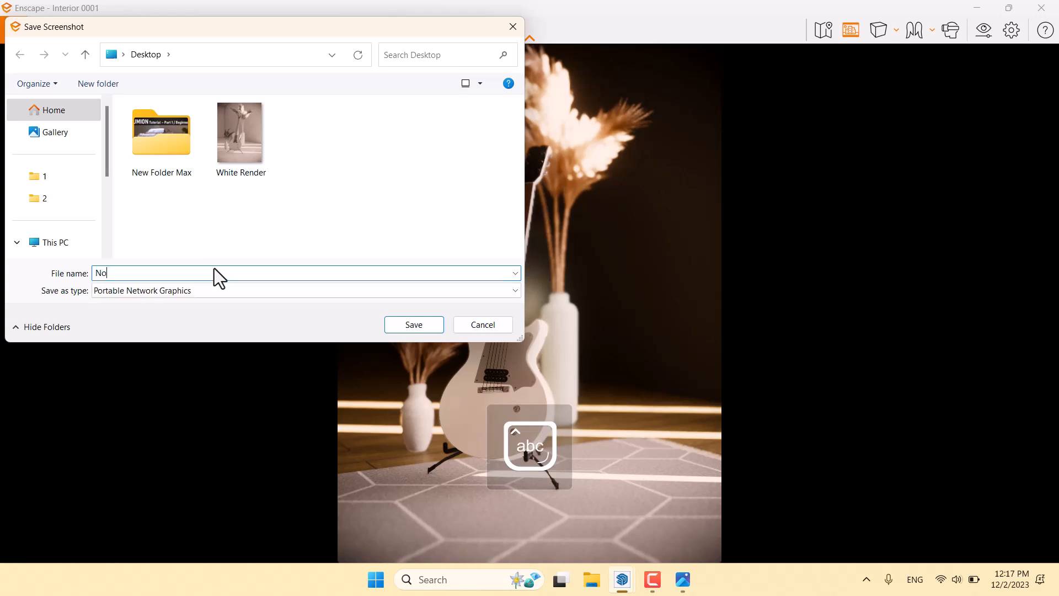
text(ne Render)
double_click(106, 273)
key(BackSpace)
click(417, 329)
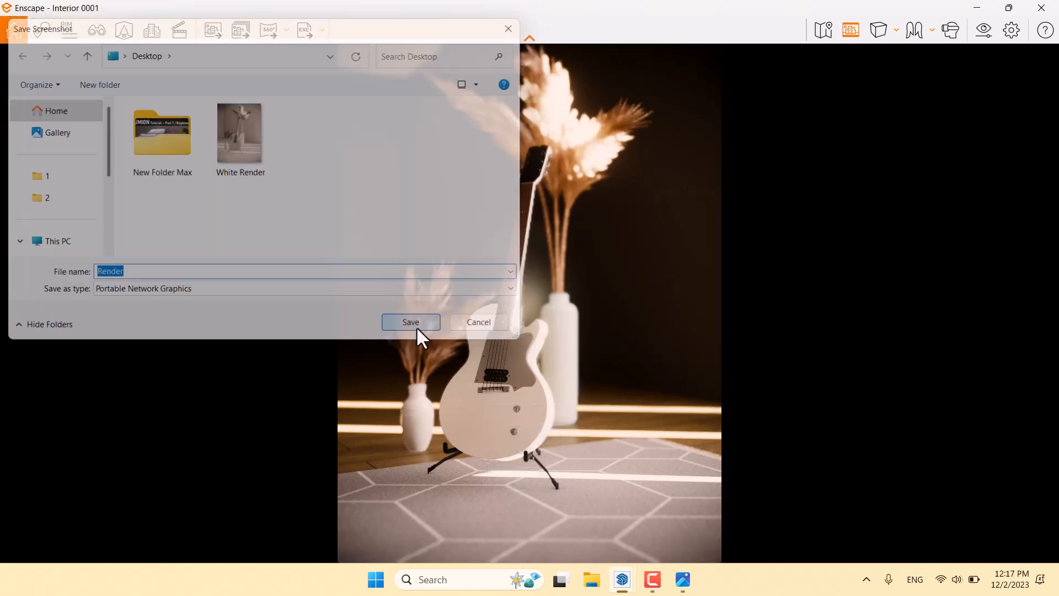
- Get the Enscape window out of the way and open the Render image beside White Render to compare both side by side
click(683, 579)
click(689, 582)
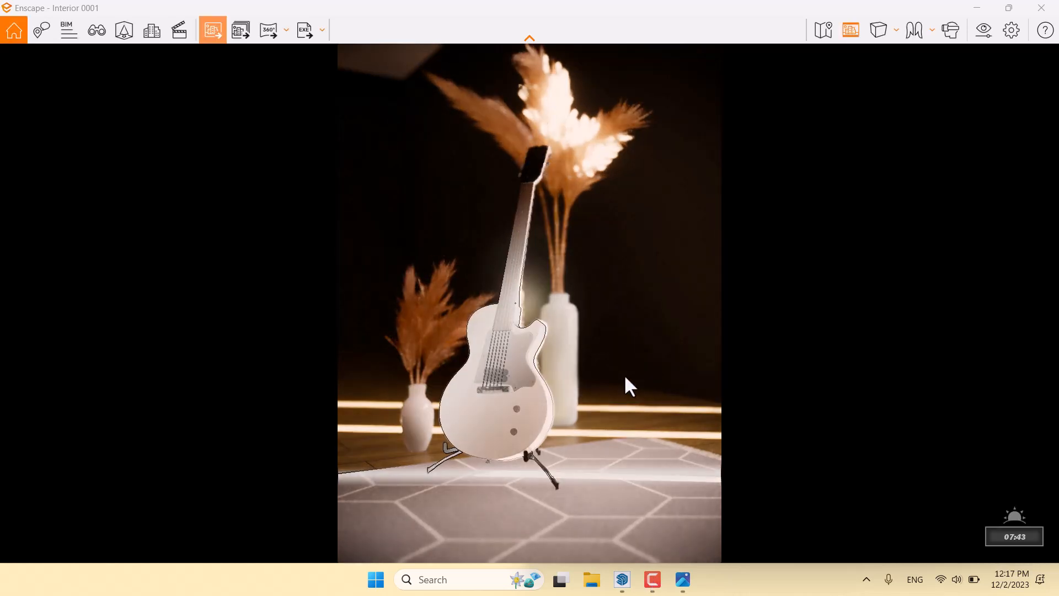
click(1042, 8)
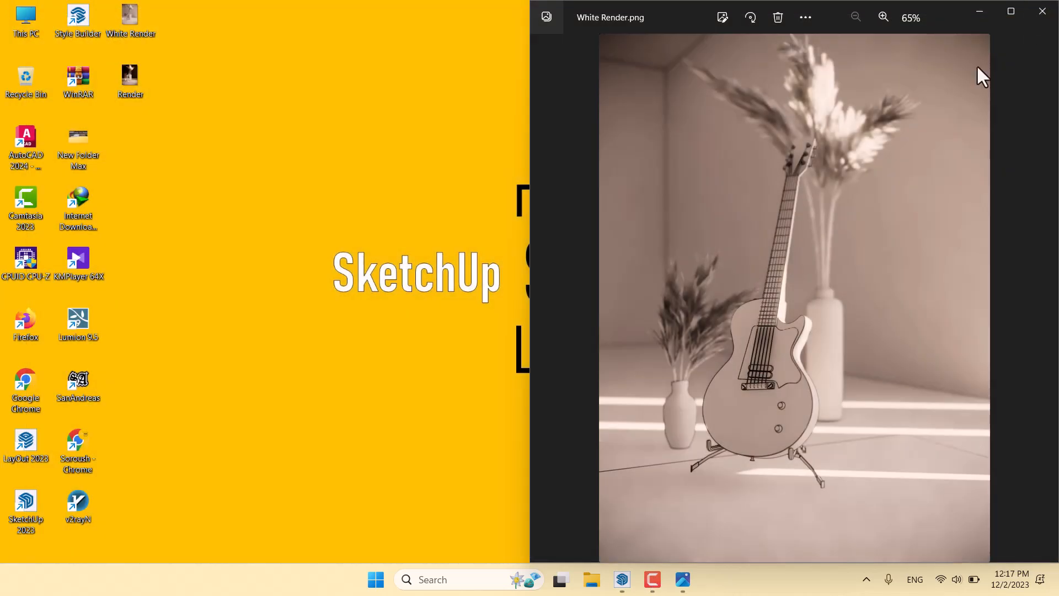
double_click(140, 68)
drag(427, 16, 3, 136)
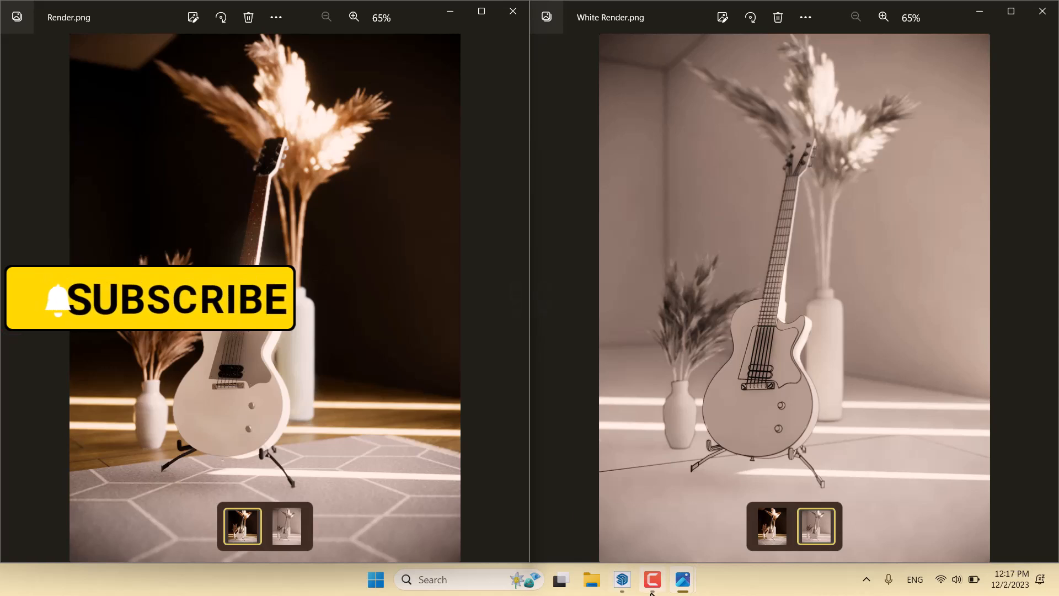
mouse_move(652, 591)
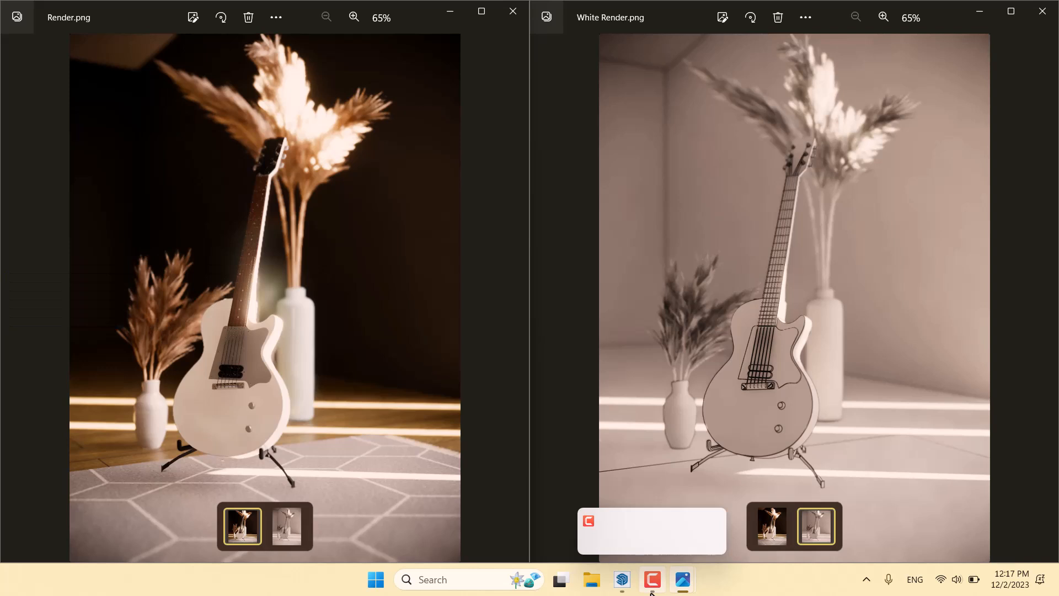